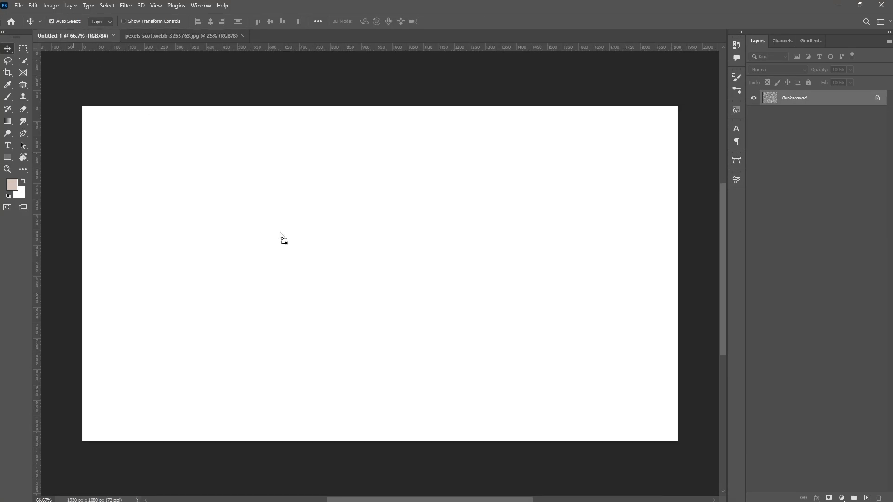
Paste the copied grey stone texture into the blank document, close its source photo, and convert the pasted layer to a smart object.
key(ctrl+v)
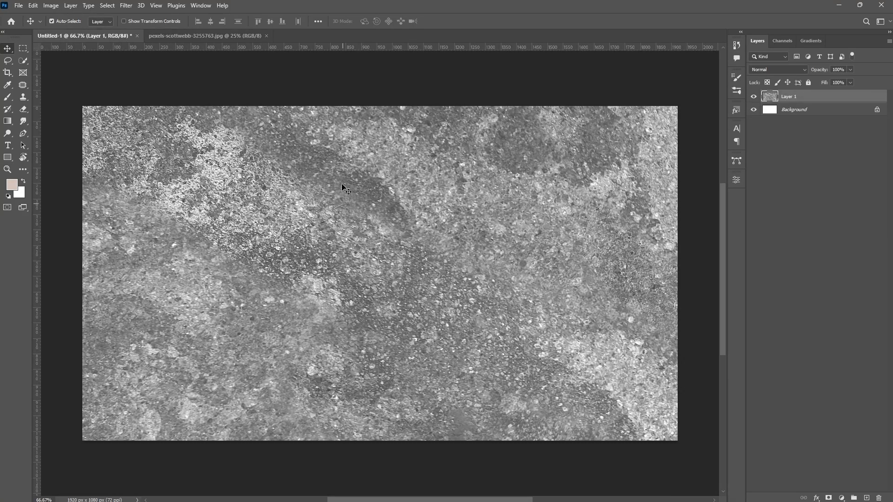
click(266, 35)
right_click(791, 98)
click(775, 233)
scroll(489, 243, down, 3)
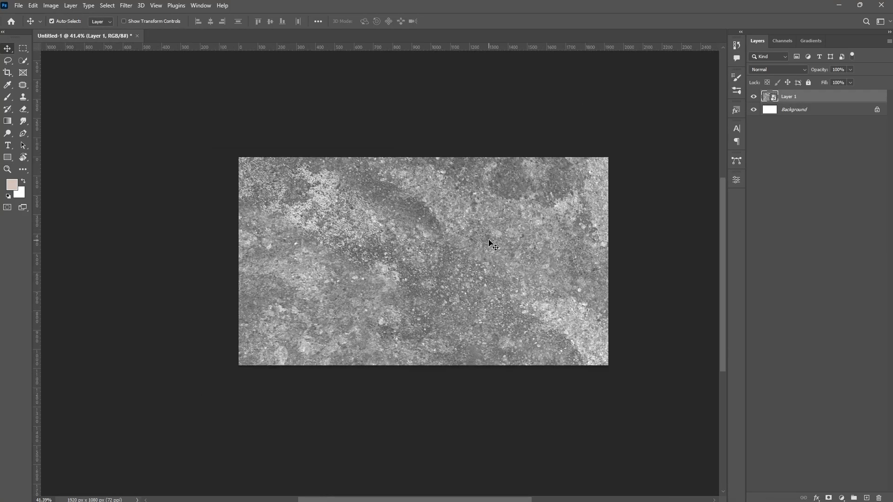
Scale the stone texture layer down proportionally so it spans the canvas width and still covers the whole canvas.
key(ctrl+t)
scroll(489, 242, down, 2)
drag(106, 256, 103, 277)
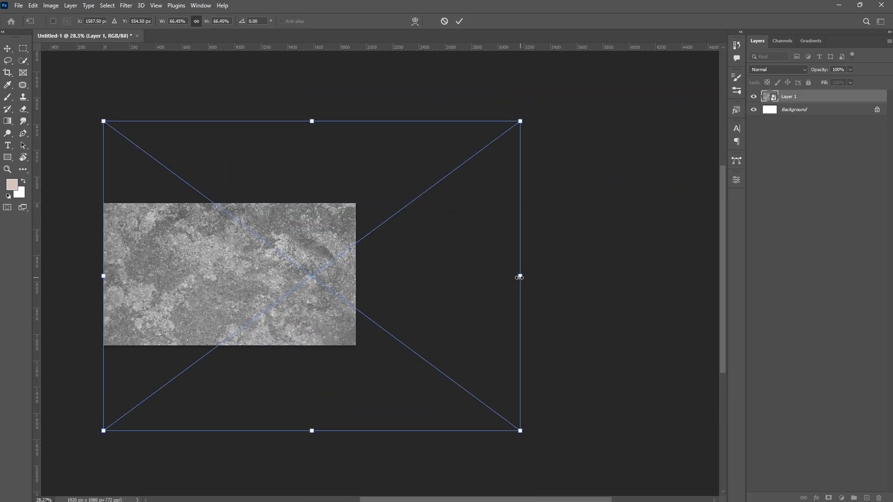
drag(519, 275, 357, 275)
scroll(426, 259, up, 2)
drag(253, 263, 419, 257)
scroll(426, 263, up, 4)
key(Return)
scroll(423, 263, up, 1)
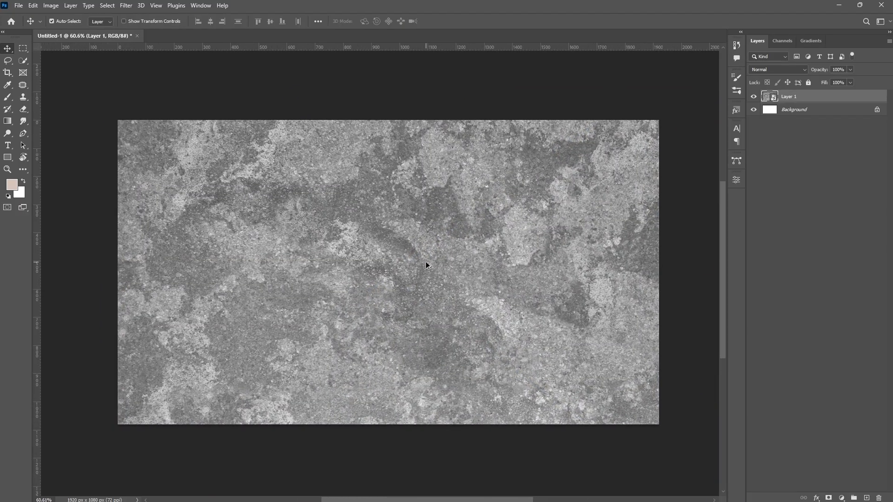
Add a new layer above the texture and fill it with a light peach foreground color.
scroll(423, 263, up, 1)
key(ctrl+shift+alt+n)
click(12, 185)
click(662, 142)
click(835, 124)
key(alt+BackSpace)
Set the peach layer's blend mode to Overlay and its opacity to 50%.
click(778, 69)
click(776, 183)
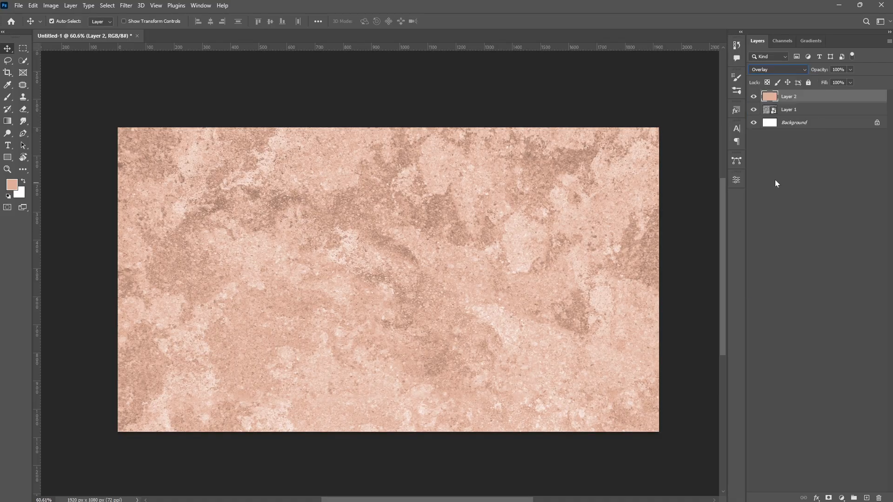
key(5)
key(v)
key(ctrl+0)
Delete the white Background layer and group the peach and texture layers under the name "background".
click(828, 122)
key(Delete)
key(ctrl+alt+a)
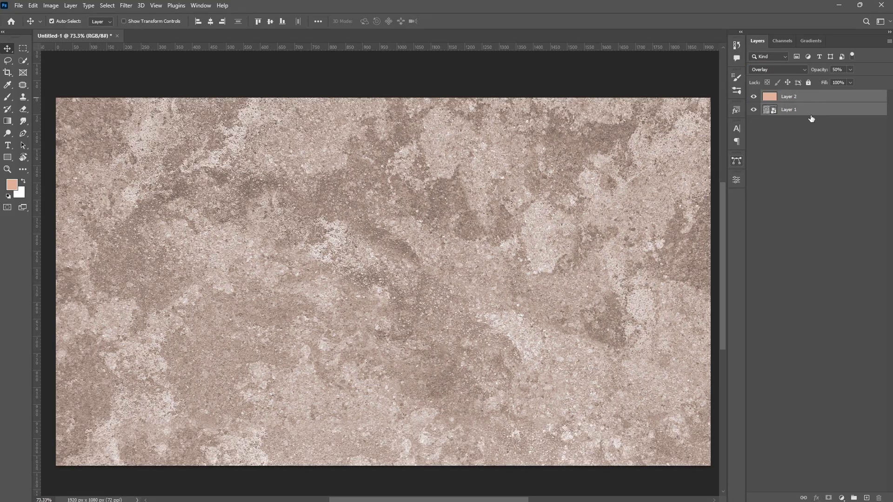
key(ctrl+g)
double_click(785, 96)
text(background)
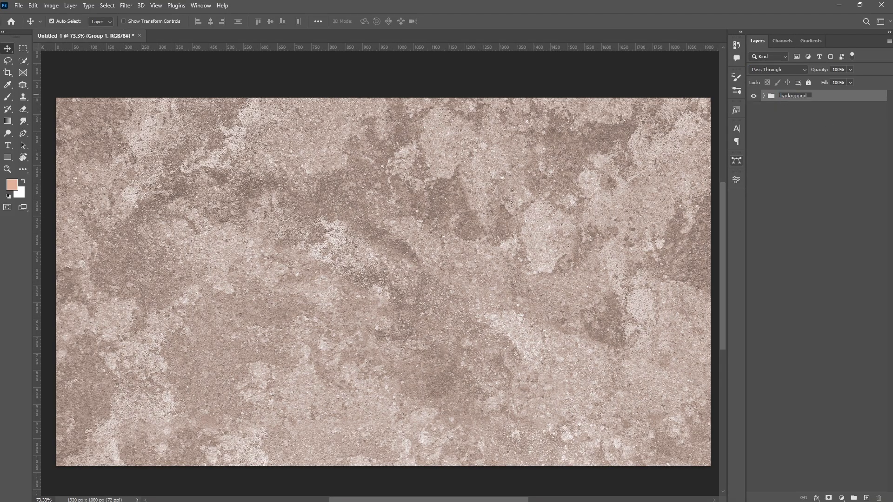
key(Return)
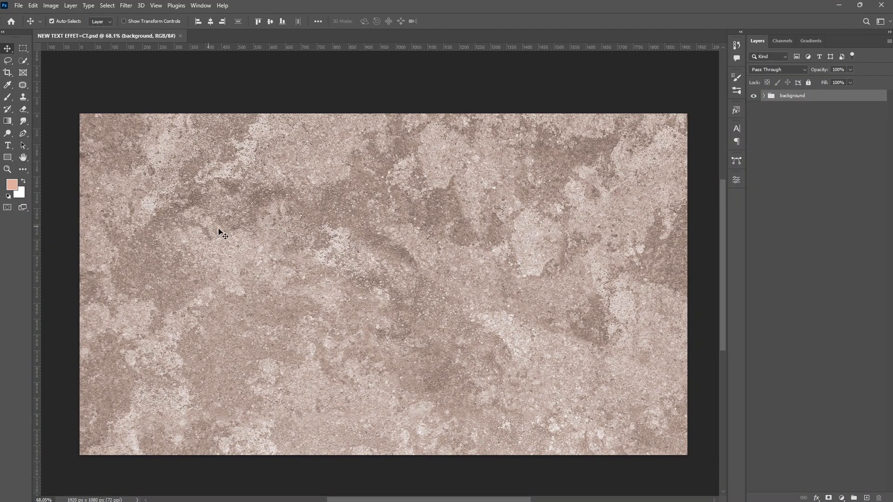
Add a text layer reading "EFFECT" in the Agrossa Demo font above the background group.
click(8, 145)
click(209, 255)
text(EFFECT)
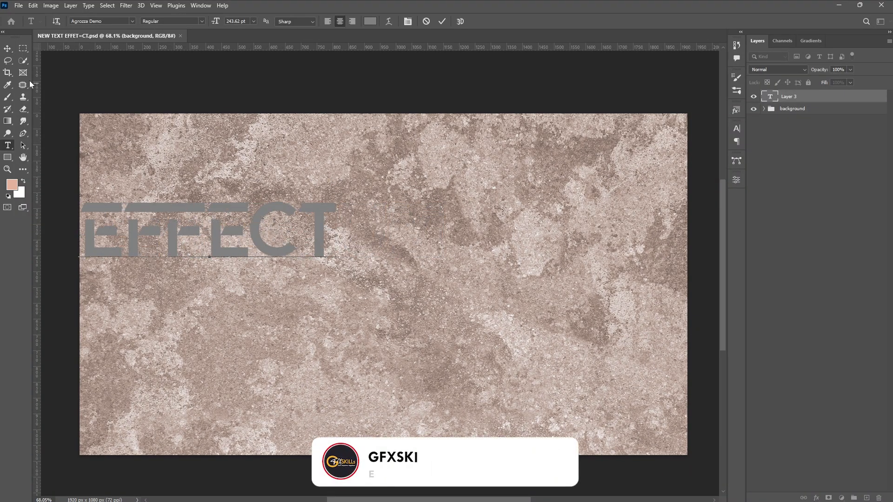
click(8, 48)
Enlarge the EFFECT text to nearly the full canvas width and center it horizontally and vertically on the canvas.
key(ctrl+t)
drag(208, 202, 392, 275)
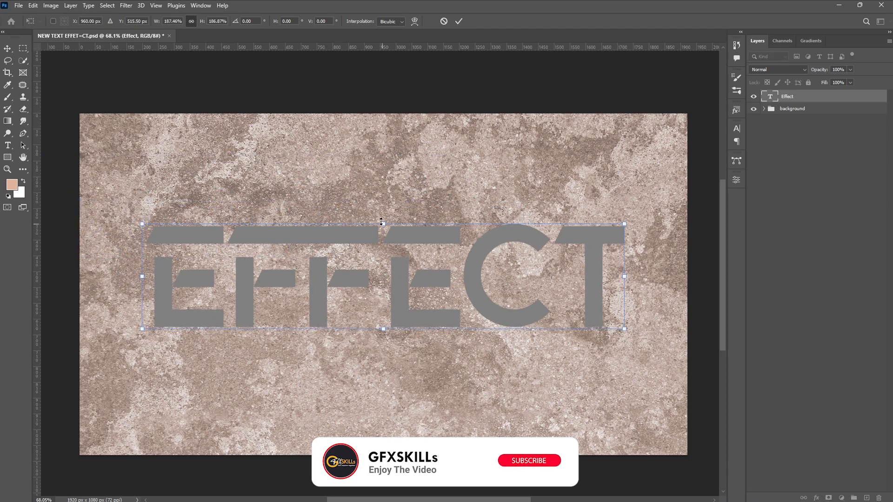
drag(382, 225, 383, 200)
drag(398, 261, 393, 266)
click(458, 21)
click(211, 21)
click(270, 22)
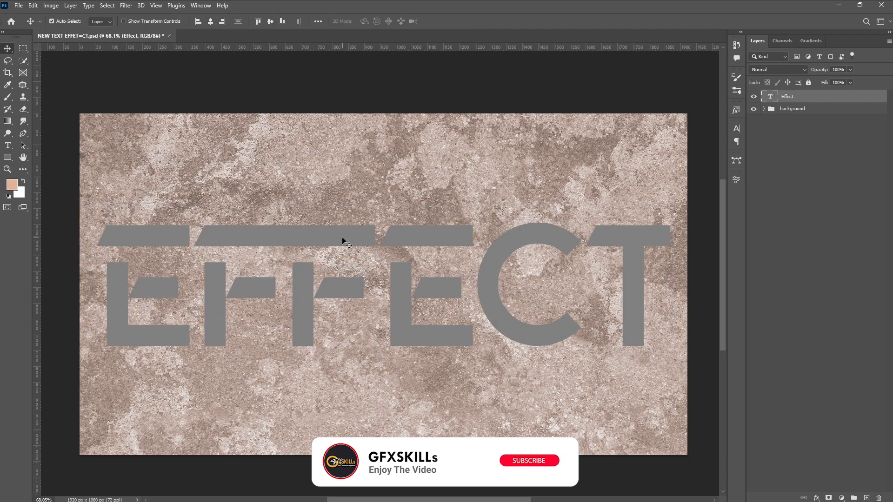
Set the EFFECT text color to 808080 and convert the text layer to a smart object.
double_click(343, 239)
click(370, 22)
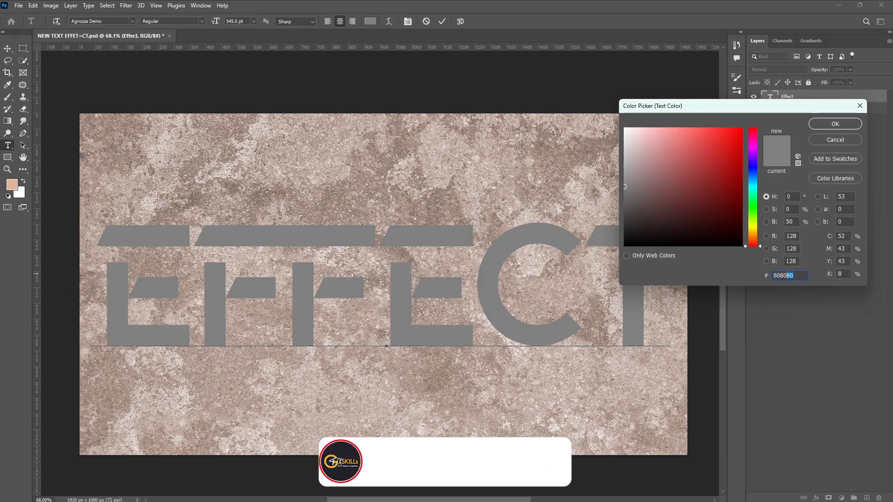
click(835, 124)
click(849, 96)
right_click(849, 96)
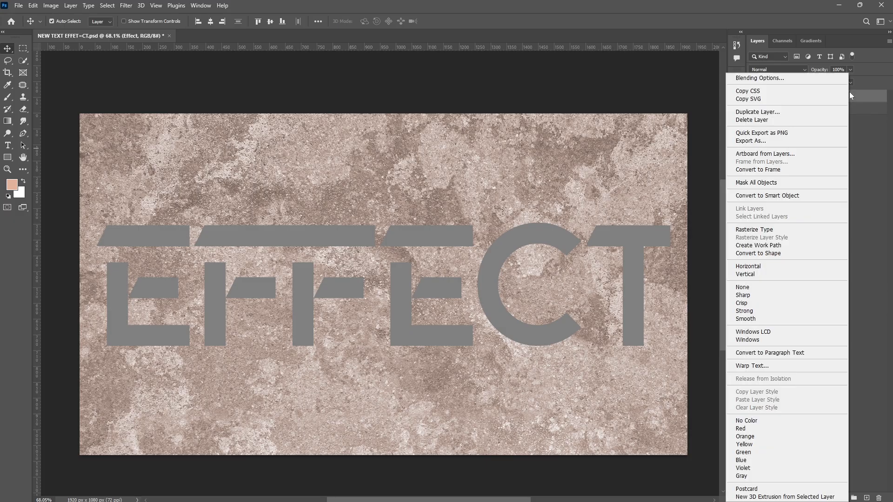
click(777, 195)
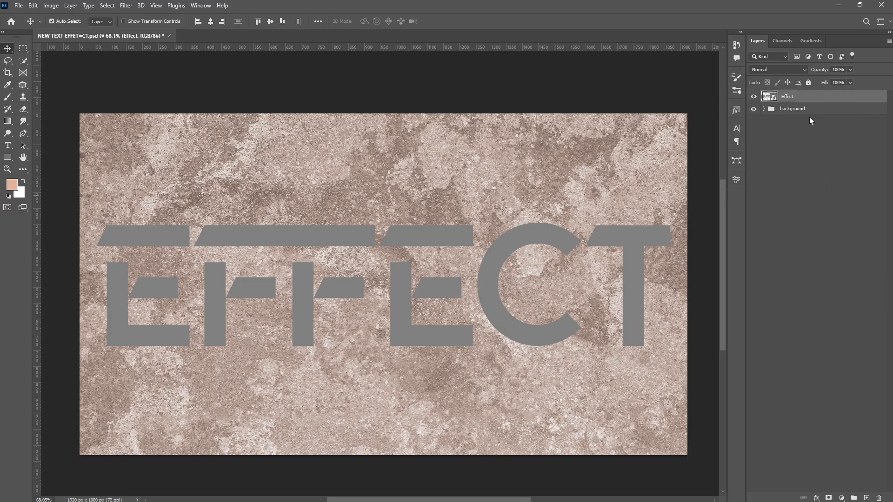
Apply an Inner Bevel to the Effect layer: Smooth, depth 700%, size 6 px, angle 90°, Screen highlight and Multiply shadow at 50%.
double_click(871, 98)
click(492, 213)
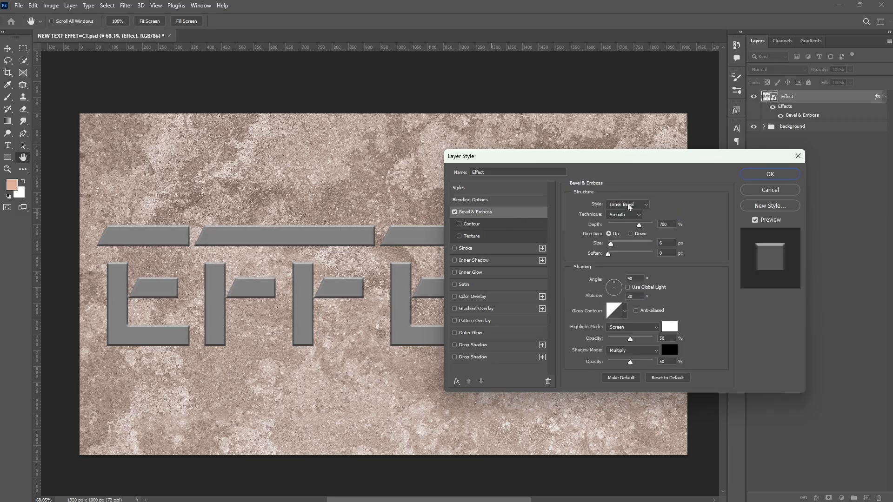
click(628, 205)
click(622, 218)
key(Tab)
key(Tab)
key(Tab)
click(625, 314)
click(676, 311)
click(633, 327)
click(621, 340)
click(645, 351)
click(626, 305)
Add a 6 px inside stroke at 50% opacity with Overprint, using the linear TextureGuys_RenoGold gradient at 90°, and apply the layer style.
click(477, 248)
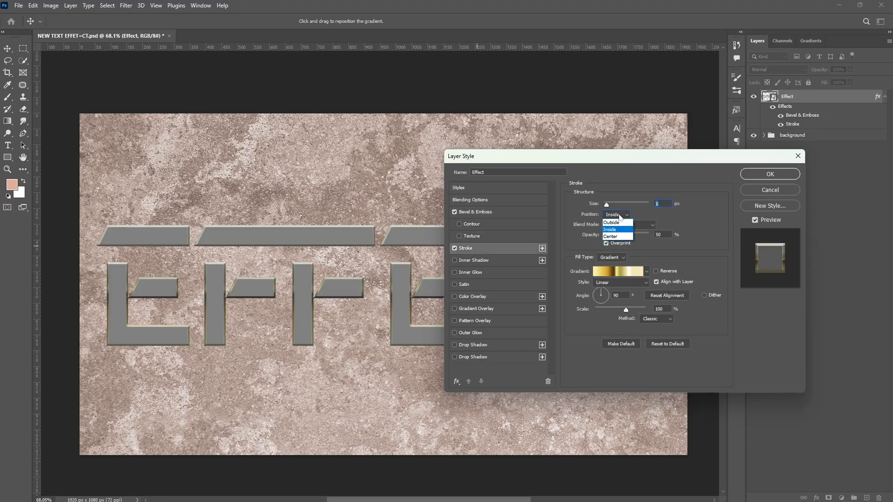
click(613, 229)
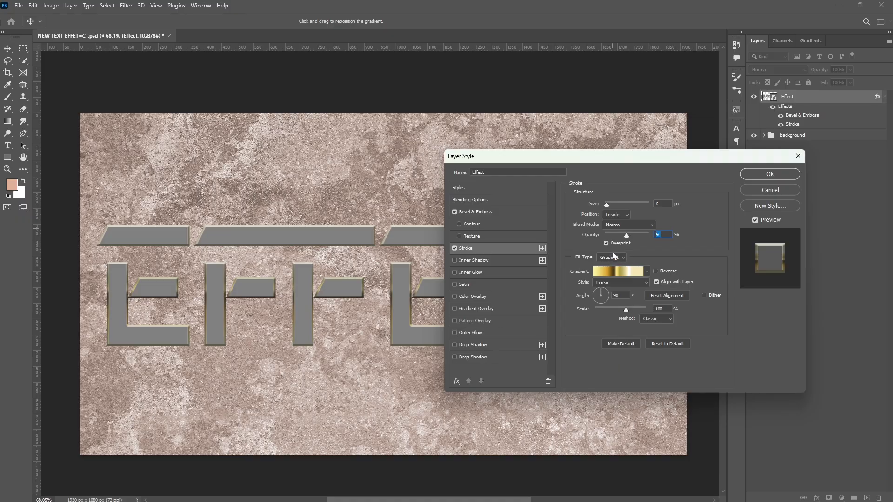
click(617, 257)
click(614, 269)
click(615, 272)
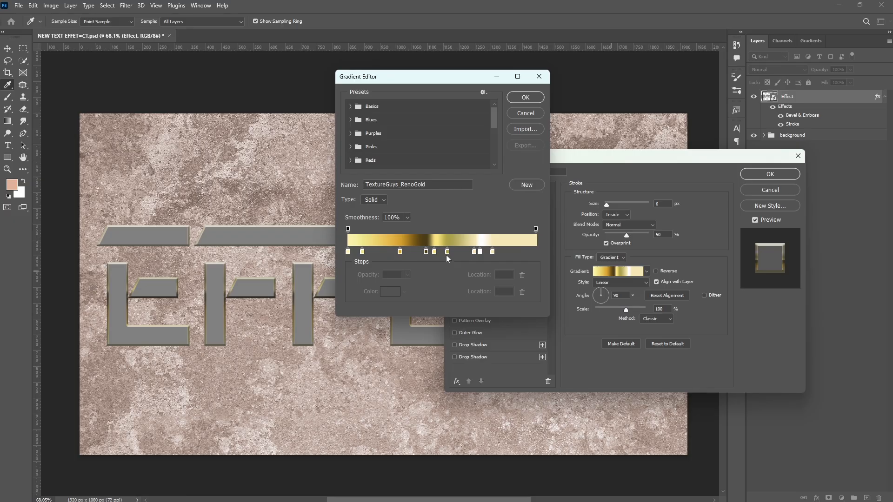
click(525, 99)
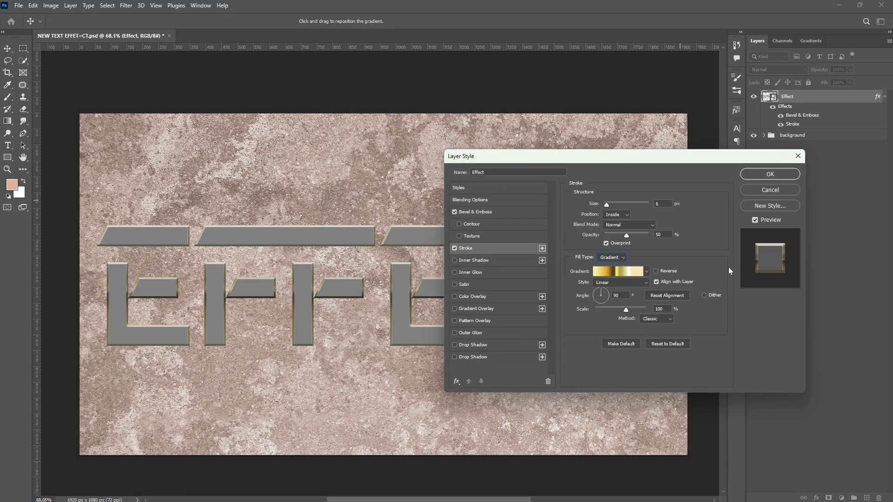
drag(623, 295, 587, 303)
click(762, 174)
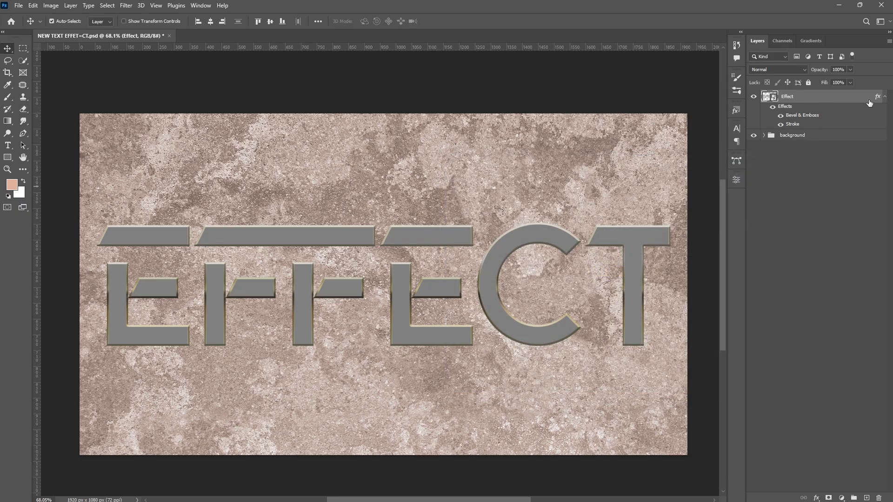
Collapse the Effect layer's effects list and duplicate the layer five times.
click(884, 97)
key(ctrl+j)
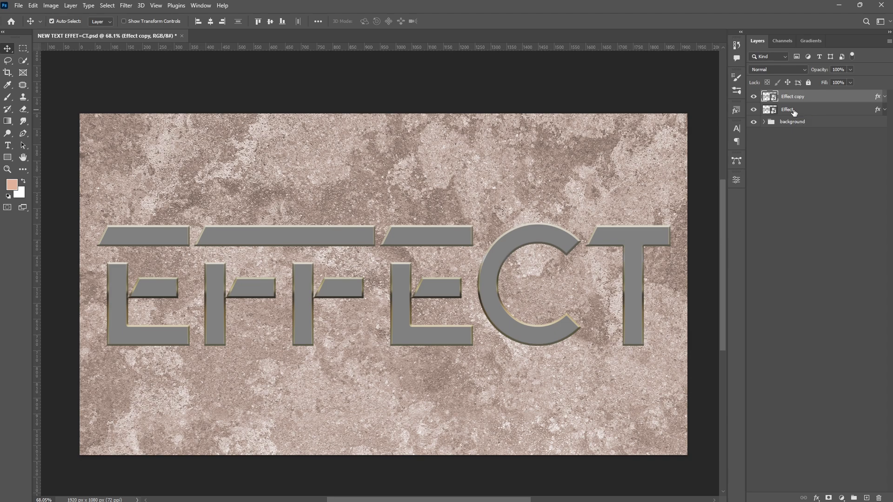
key(ctrl+j)
key(ctrl+j)
key(ctrl+j)
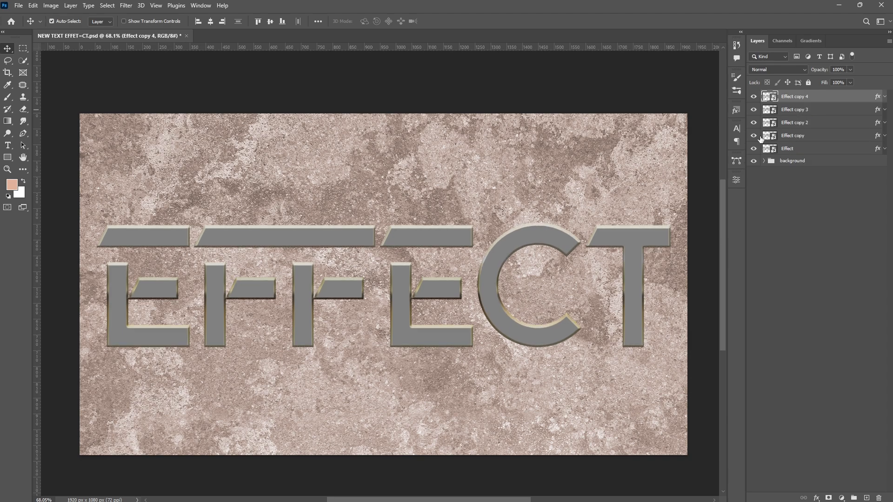
key(ctrl+j)
Group the five lower text layers, from Effect to Effect copy 4, and name the group "Bottom text".
click(802, 110)
shift+click(802, 154)
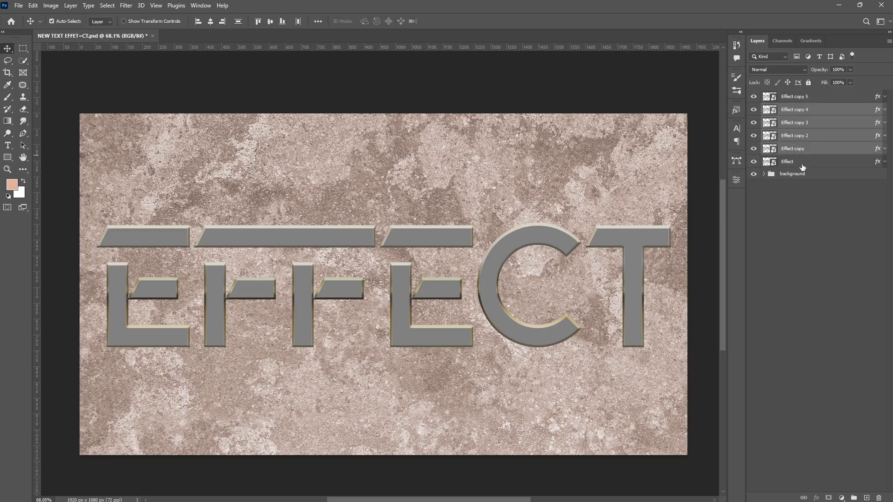
shift+click(804, 163)
key(ctrl+g)
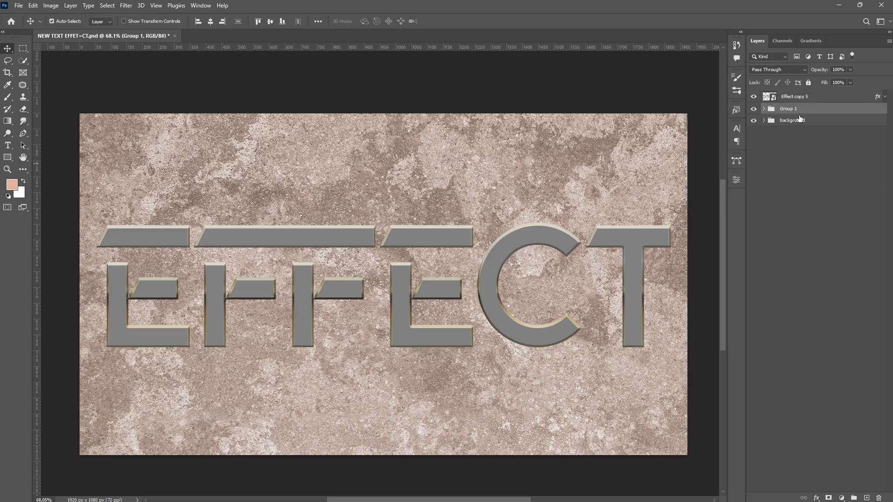
double_click(789, 110)
text(Bottom text)
key(Return)
Add a black Inner Shadow to Effect copy 5: Normal mode, 30% opacity, distance 0 px, choke 0%, size 35 px.
click(794, 97)
double_click(877, 98)
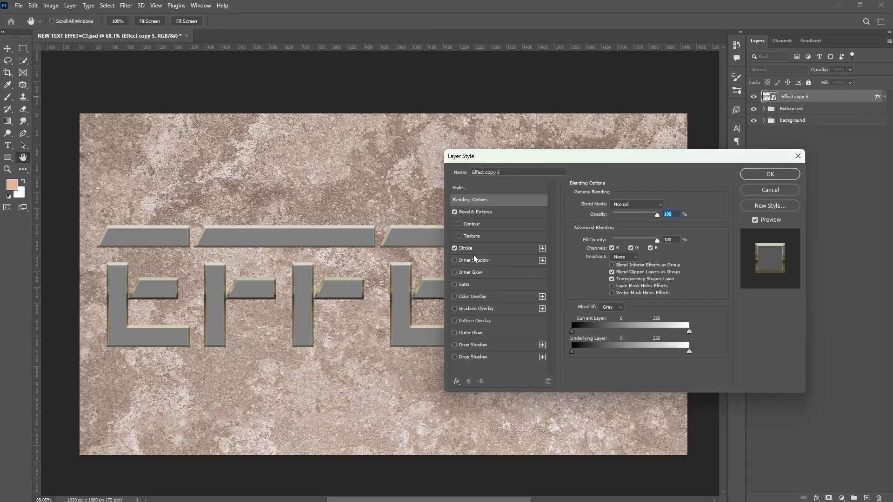
click(489, 263)
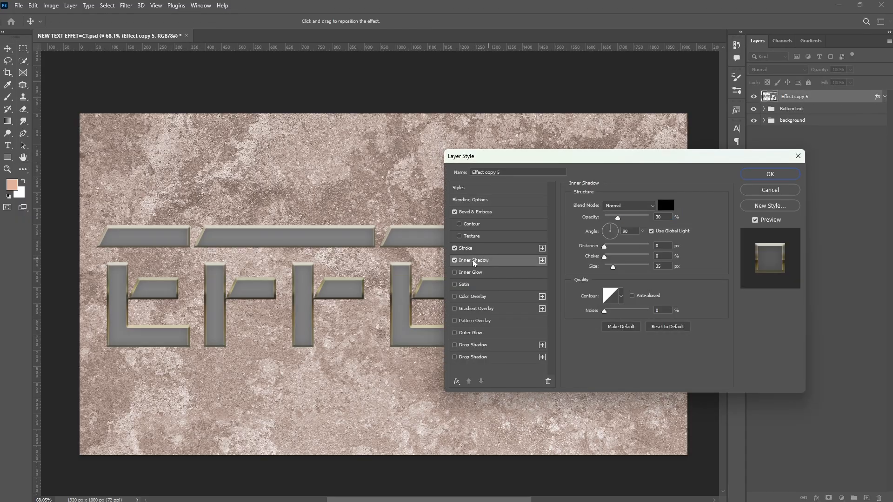
key(Tab)
key(Tab)
click(757, 174)
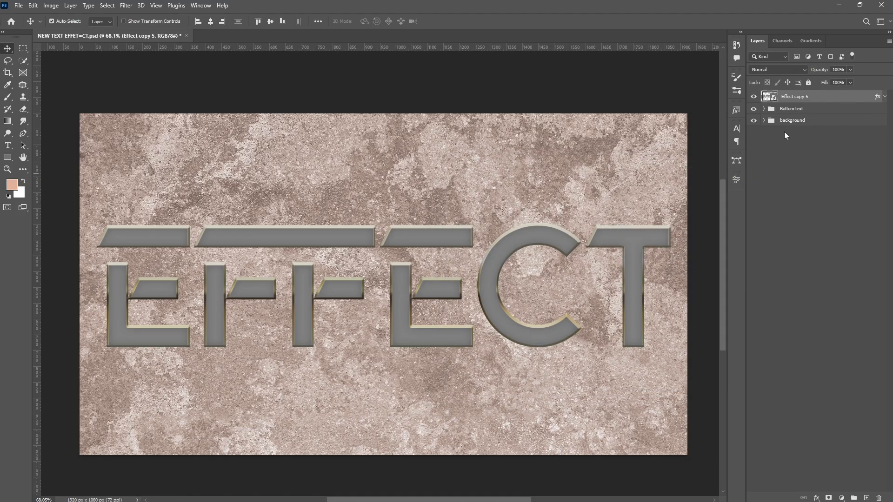
Group Effect copy 5 with the Bottom text group and enable an Outer Glow on the new group.
click(803, 109)
key(ctrl+g)
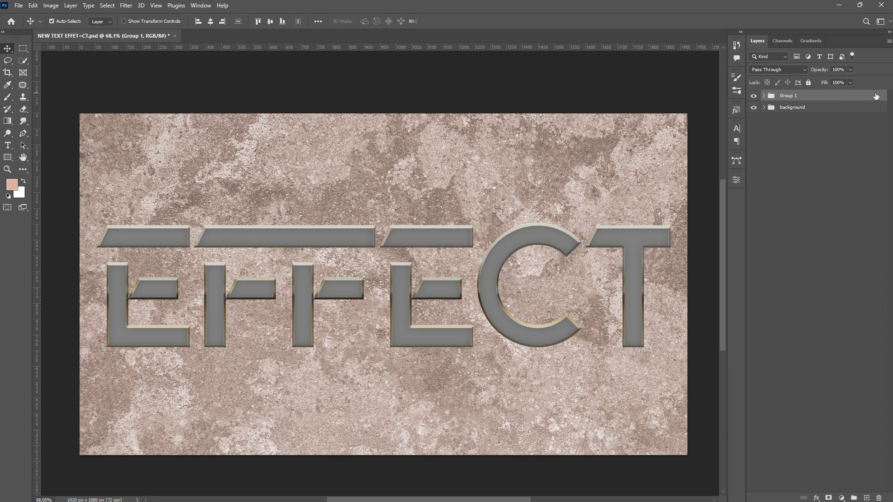
double_click(876, 96)
click(486, 332)
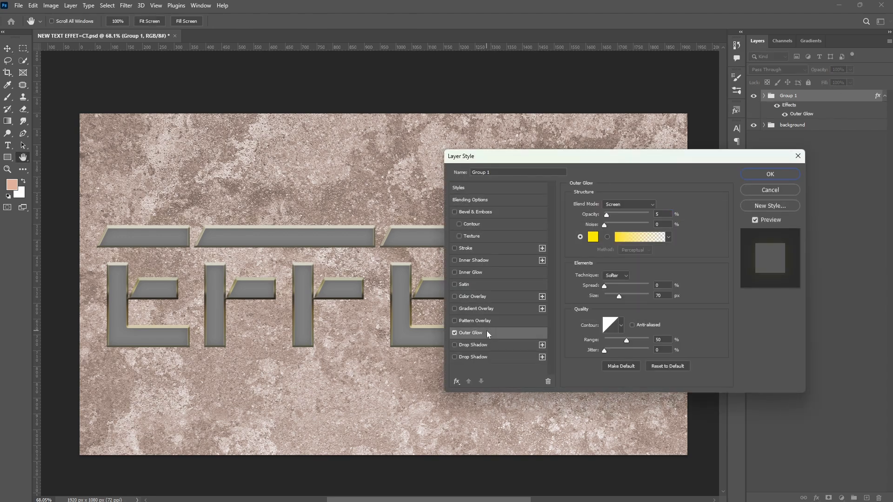
Configure the Outer Glow on Group 1: Screen mode, 5% opacity, color ffe400, Softer technique, spread 0%, size 70 px, range 50%.
click(629, 204)
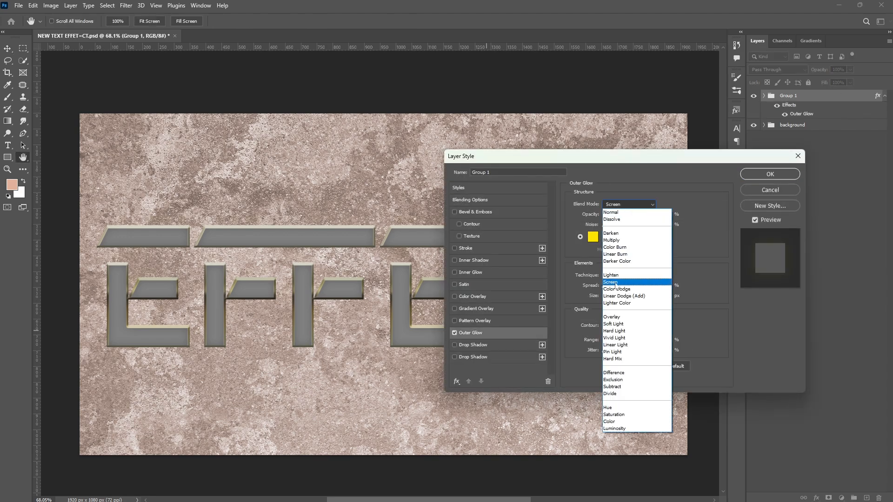
click(616, 284)
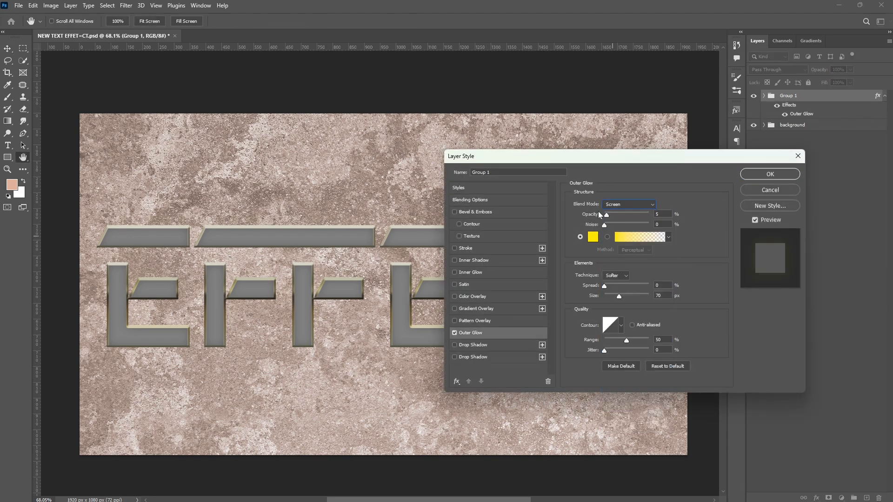
click(592, 237)
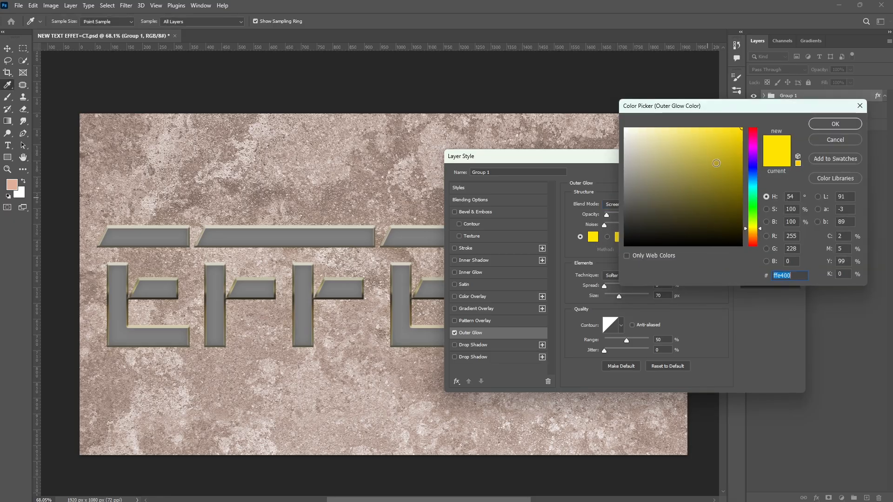
click(829, 125)
click(618, 275)
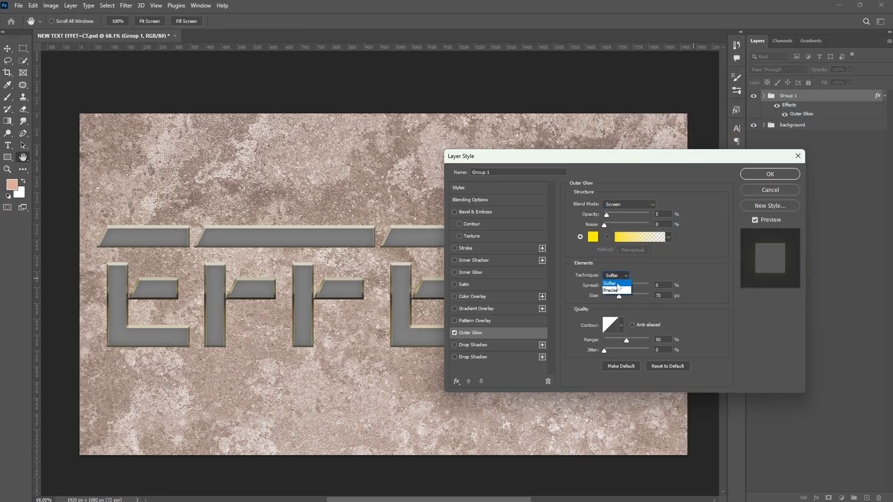
click(616, 283)
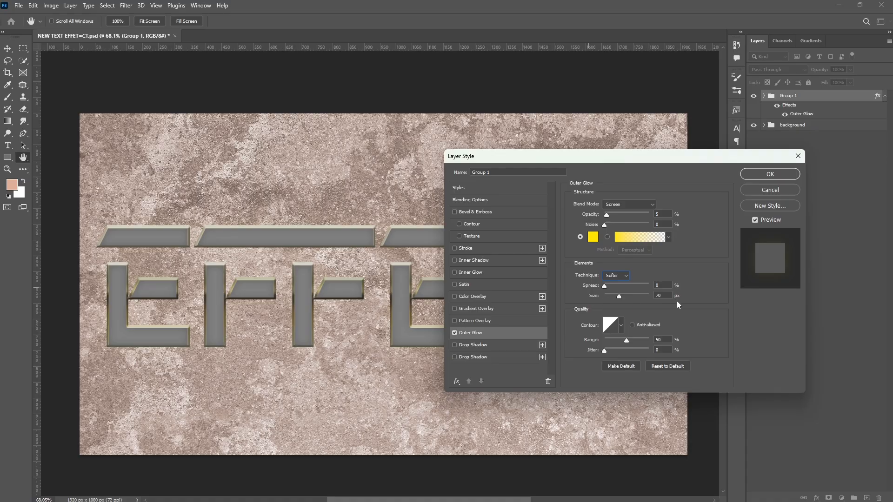
drag(665, 295, 616, 306)
key(Tab)
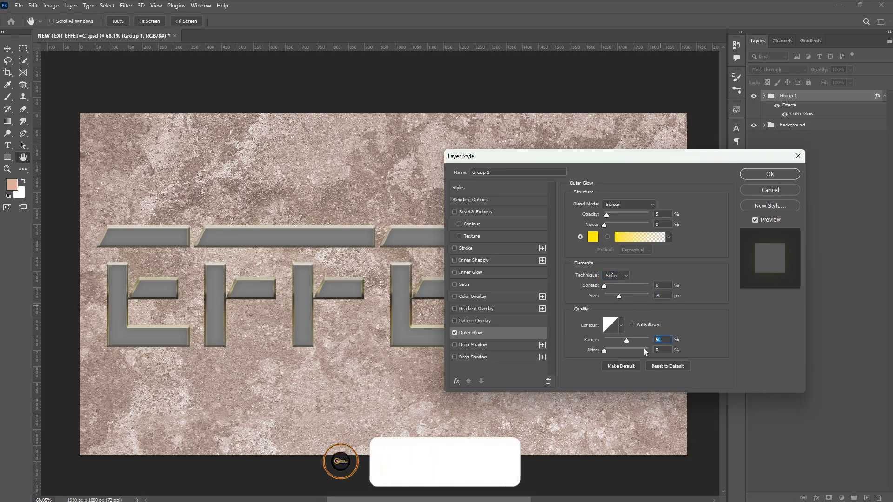
Add a black Multiply Drop Shadow: 30% opacity, 90° angle without global light, distance 25 px, spread 0%, size 45 px, noise 5%.
click(475, 348)
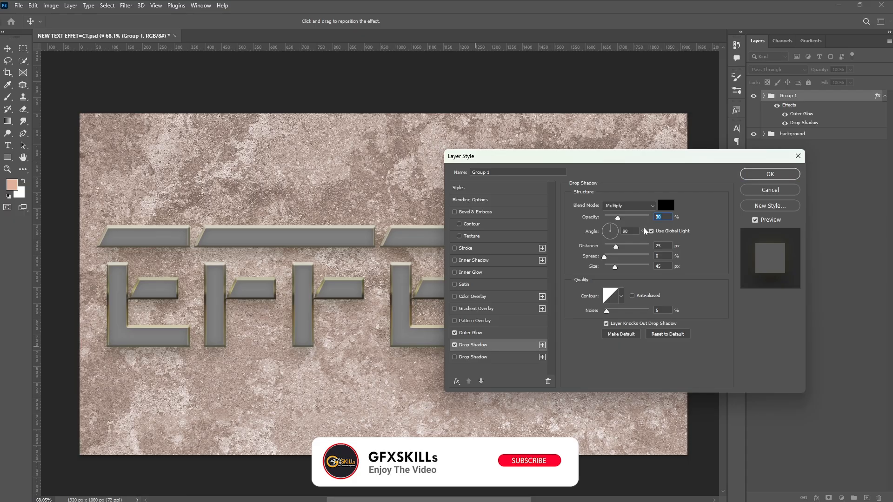
key(Tab)
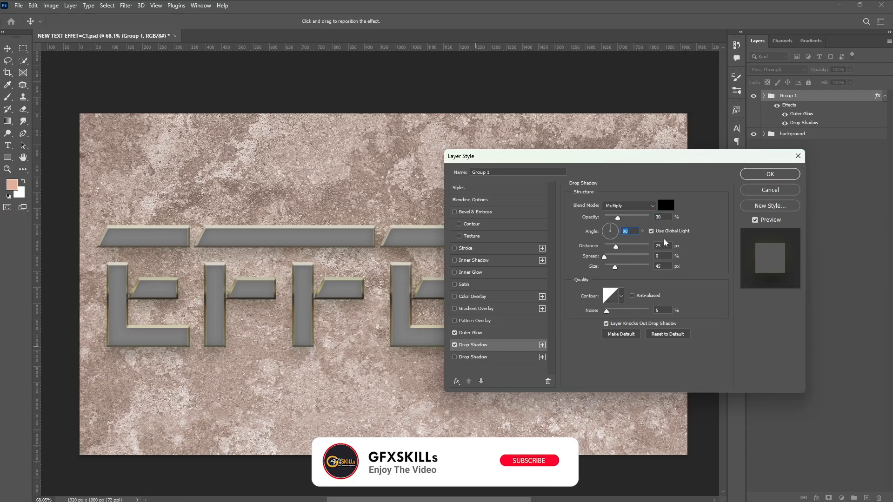
click(652, 231)
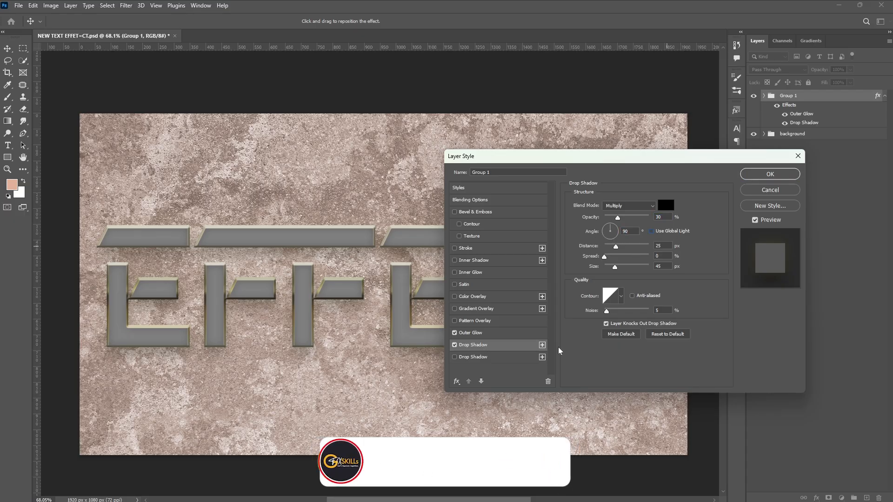
key(Tab)
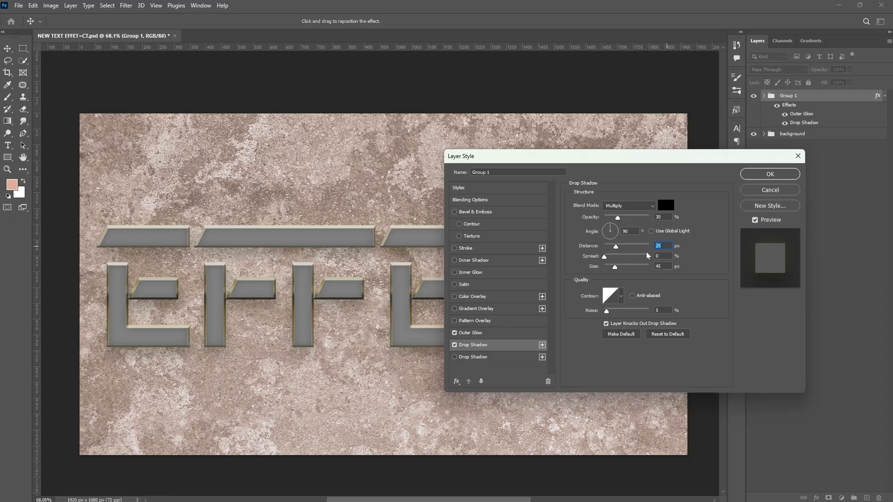
key(Tab)
key(Tab)
Add a second Drop Shadow at 45% opacity, distance 20 px, spread 0%, size 50 px and noise 5%, apply the styles and collapse the effects list.
click(477, 359)
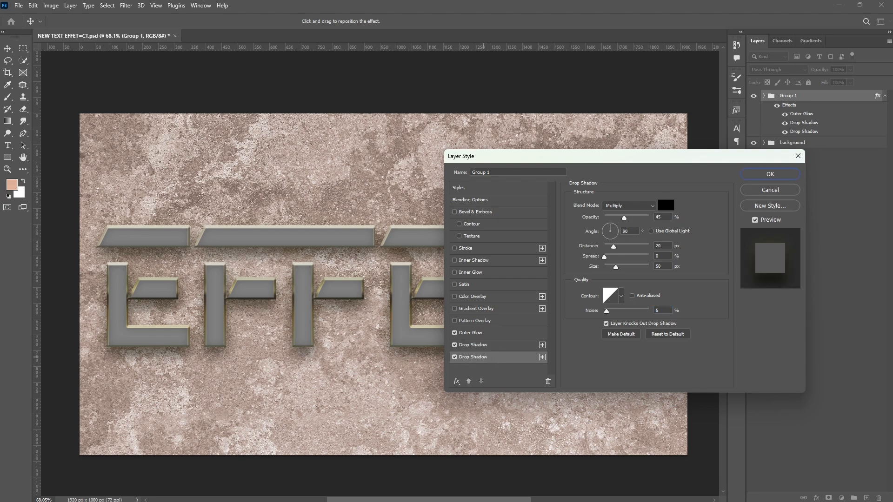
key(Tab)
key(Tab)
key(Tab)
key(Tab)
key(Tab)
click(754, 174)
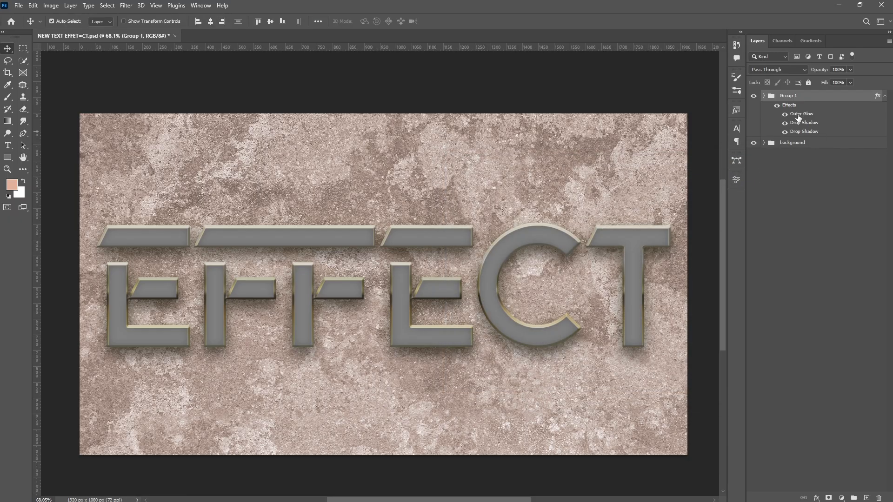
click(884, 96)
Add a Gradient Map with a custom black-to-white gradient, a white stop at 71%, and draw a vertical gradient down its mask.
click(841, 498)
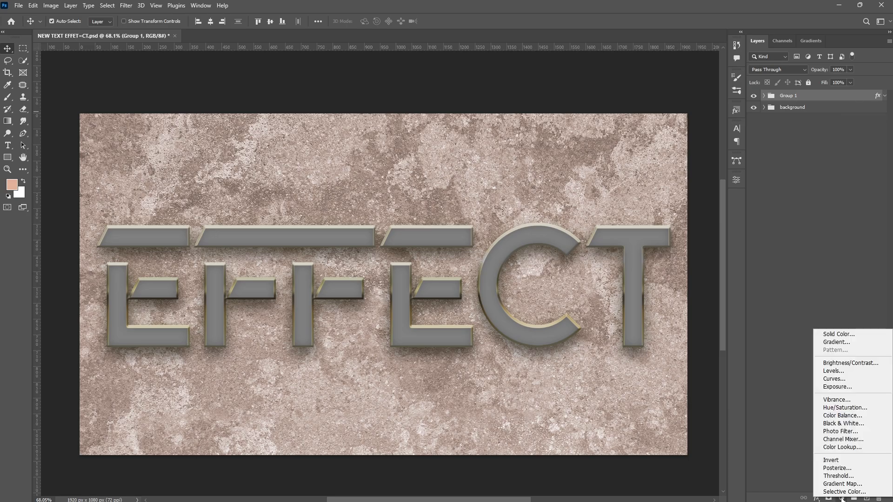
click(852, 490)
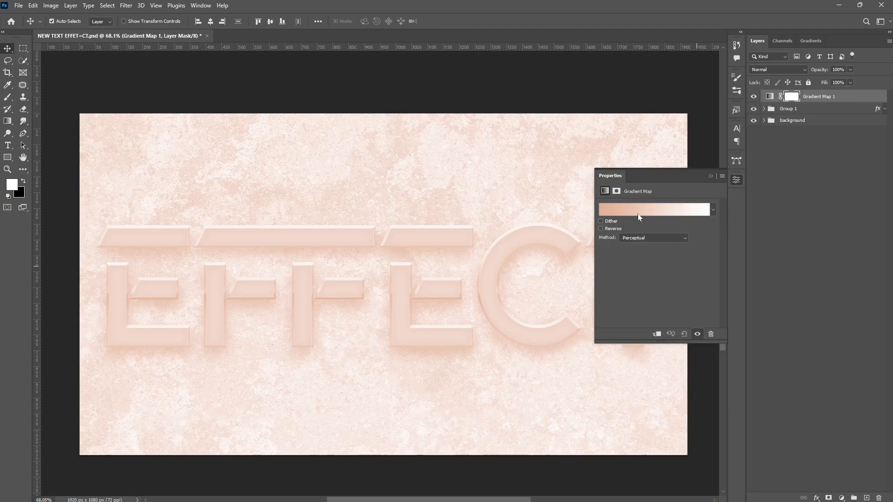
click(638, 213)
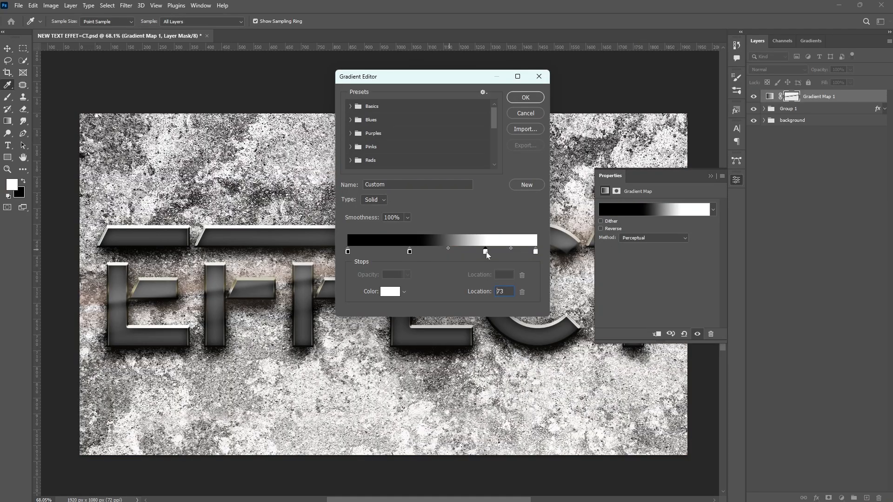
drag(488, 252, 482, 253)
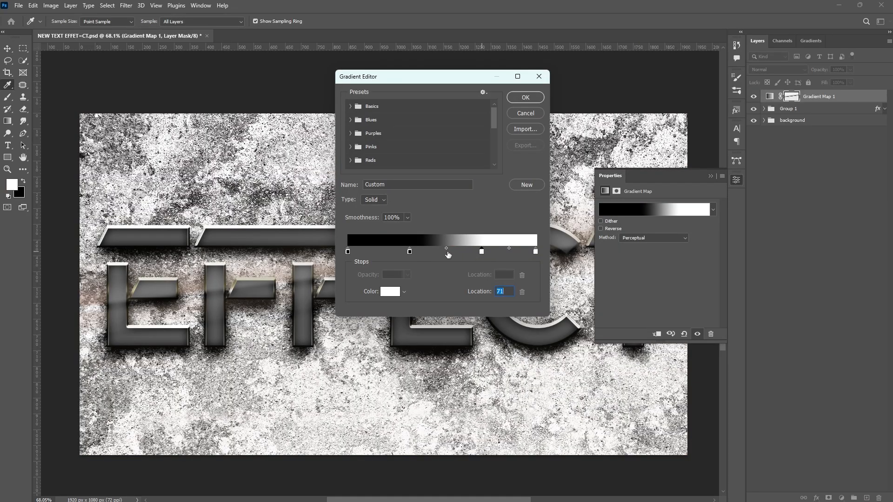
click(446, 248)
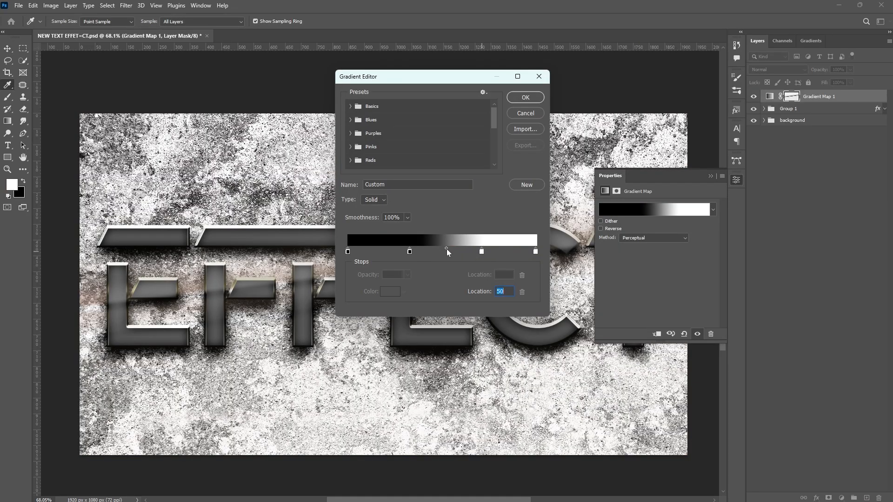
click(523, 98)
mouse_move(383, 105)
mouse_down()
mouse_move(370, 330)
mouse_move(406, 461)
mouse_move(398, 463)
mouse_up()
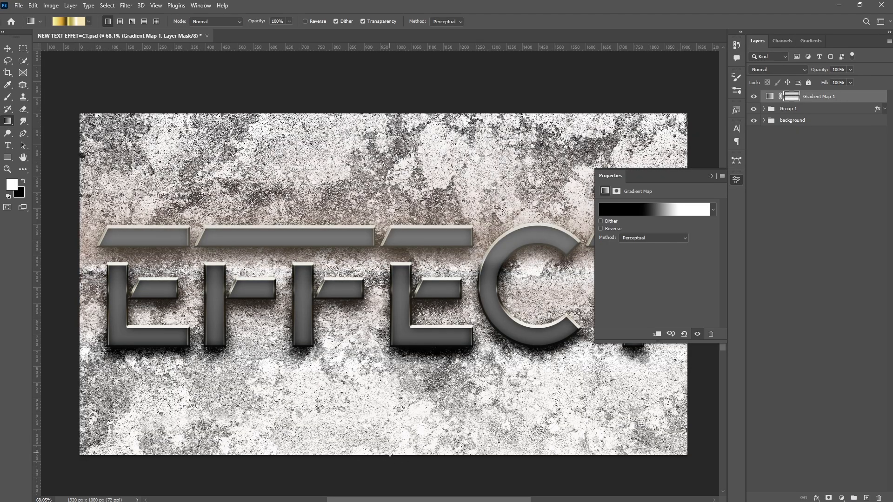
Clip Gradient Map 1 to Group 1 and change its blend mode.
alt+click(777, 102)
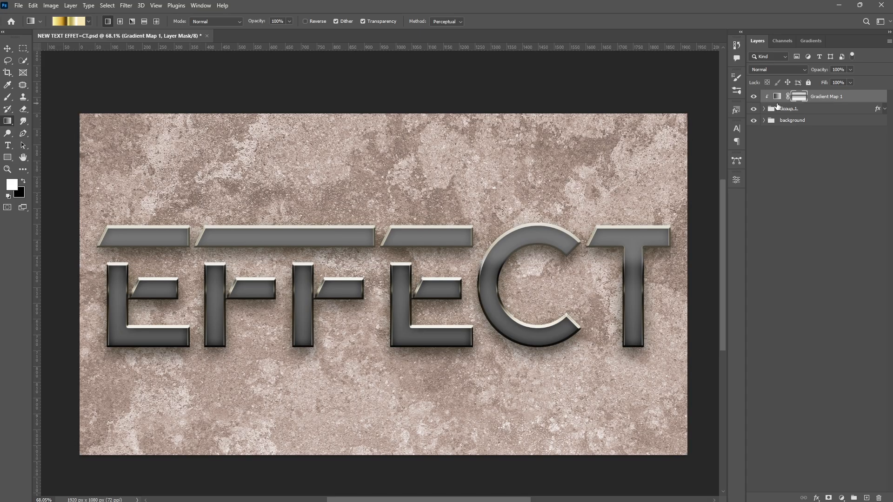
click(778, 69)
click(767, 180)
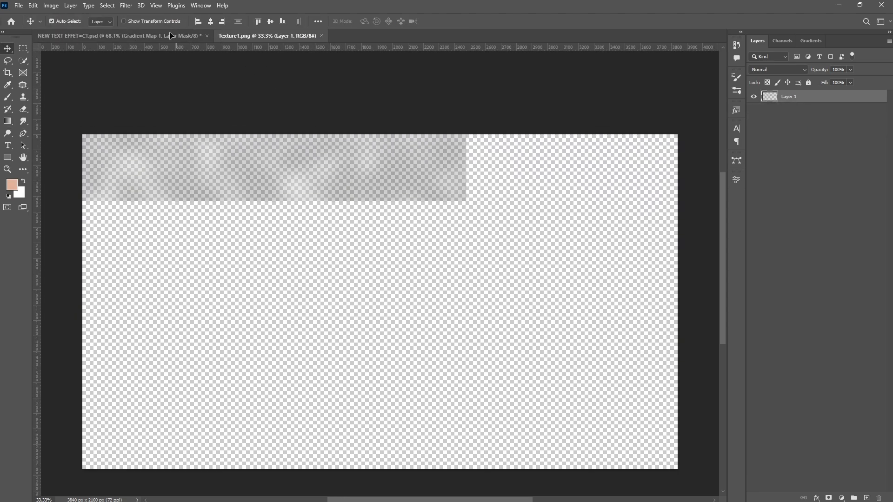
Bring the Texture1.png layer into the EFFECT document, close Texture1.png, and convert the added layer to a smart object.
drag(170, 36, 361, 260)
click(288, 36)
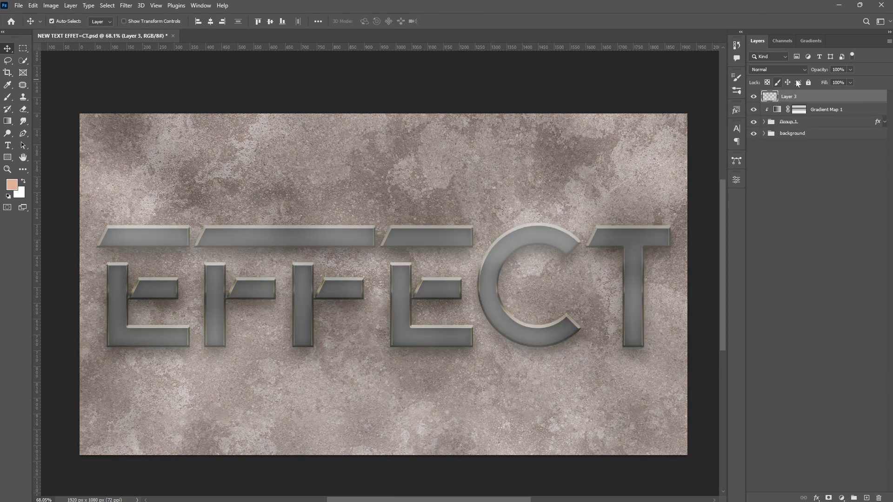
right_click(815, 96)
click(815, 227)
Free-transform the Layer 3 texture, pulling its lower and upper edges inward to just beyond the canvas.
scroll(477, 215, down, 5)
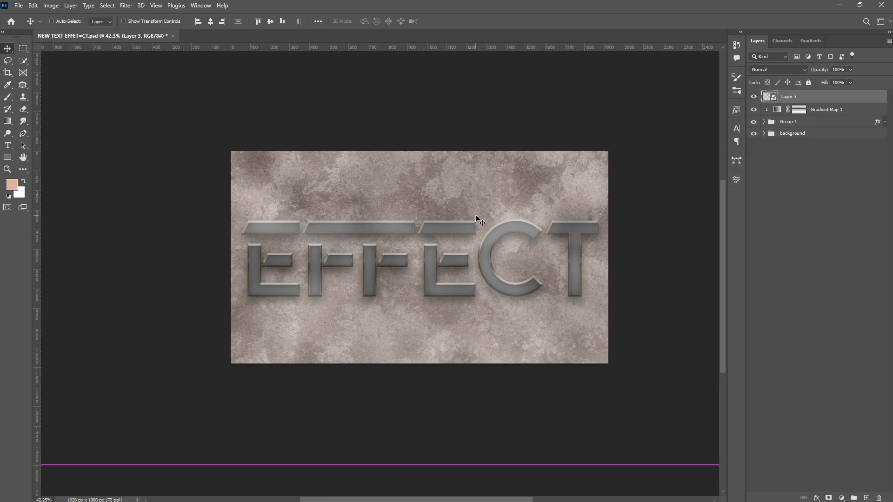
key(ctrl+t)
drag(410, 464, 410, 368)
scroll(410, 204, up, 2)
drag(411, 83, 411, 177)
key(Return)
scroll(444, 345, up, 4)
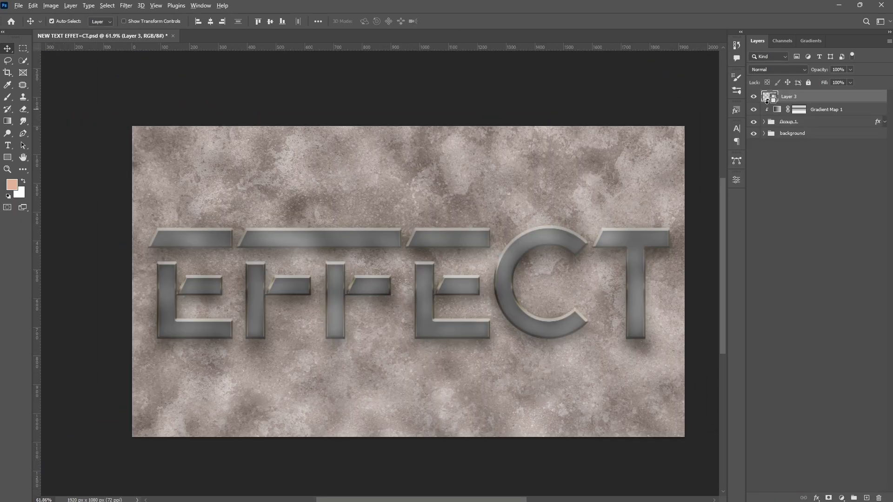
Clip the Layer 3 texture to Group 1 and set its blend mode to Soft Light.
alt+click(767, 103)
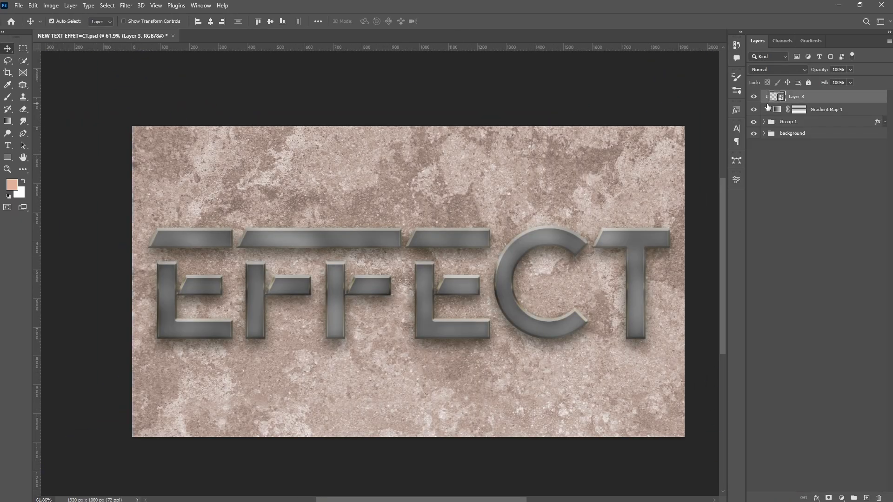
alt+click(767, 107)
click(772, 70)
click(774, 168)
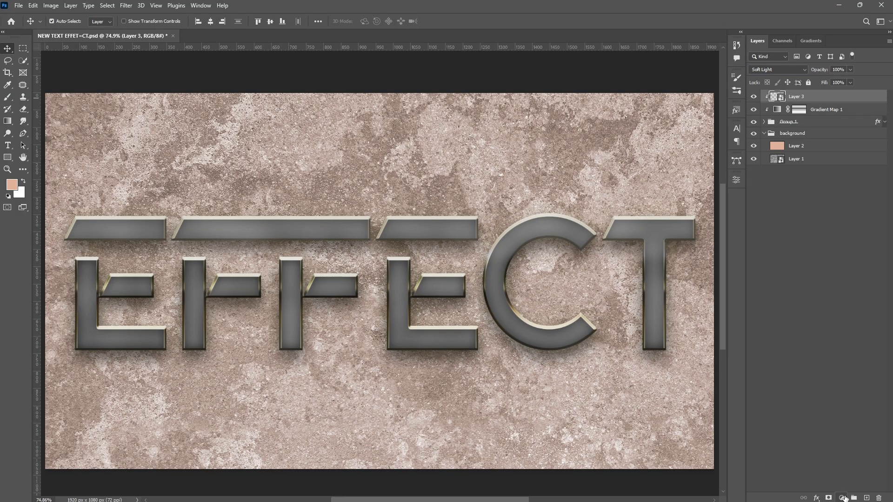
Add a second Gradient Map using the TextureGuys_RenoGold gradient and clip it to Group 1.
click(841, 498)
click(790, 478)
click(627, 205)
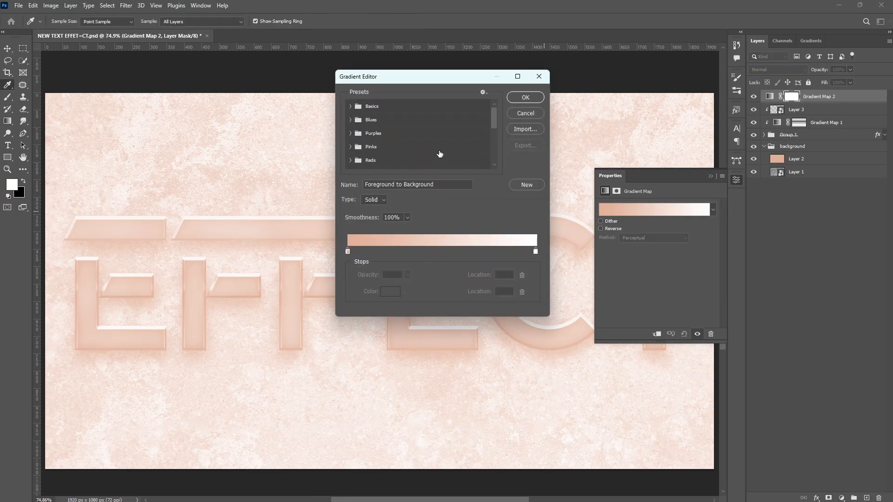
scroll(419, 135, down, 3)
click(412, 162)
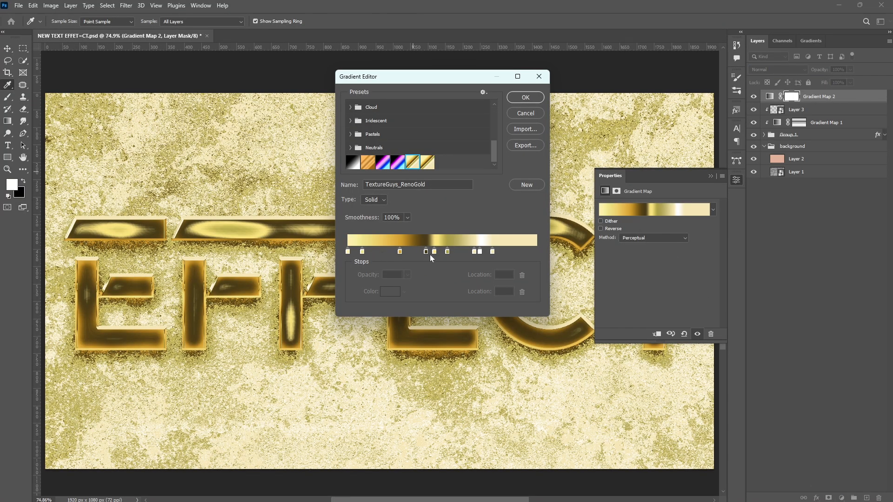
click(525, 100)
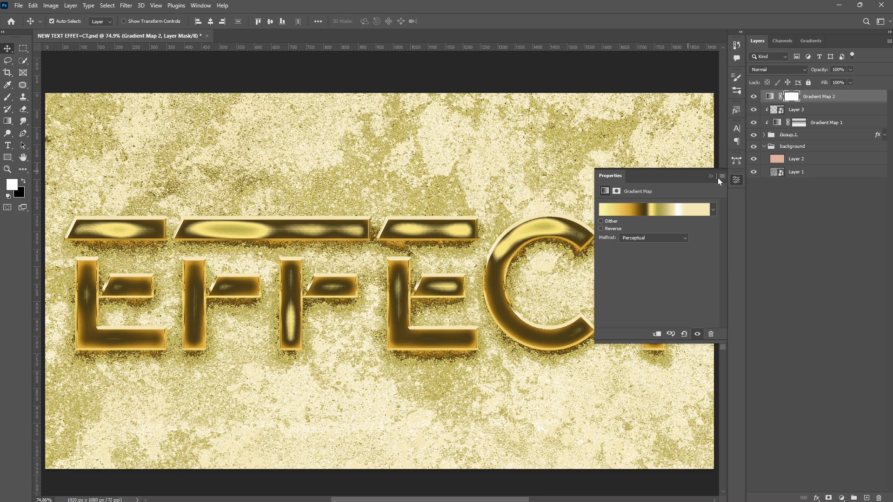
click(709, 176)
alt+click(774, 102)
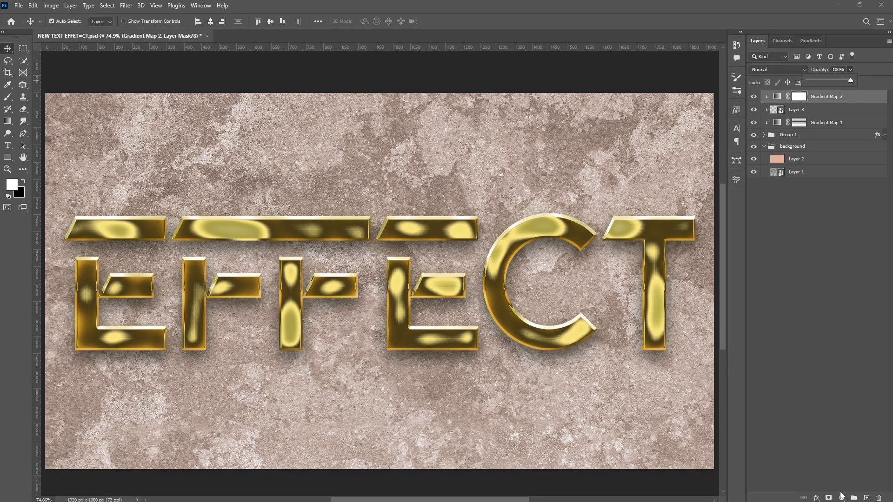
Add a Hue/Saturation adjustment clipped to Group 1 with hue +2 and saturation -28.
click(842, 497)
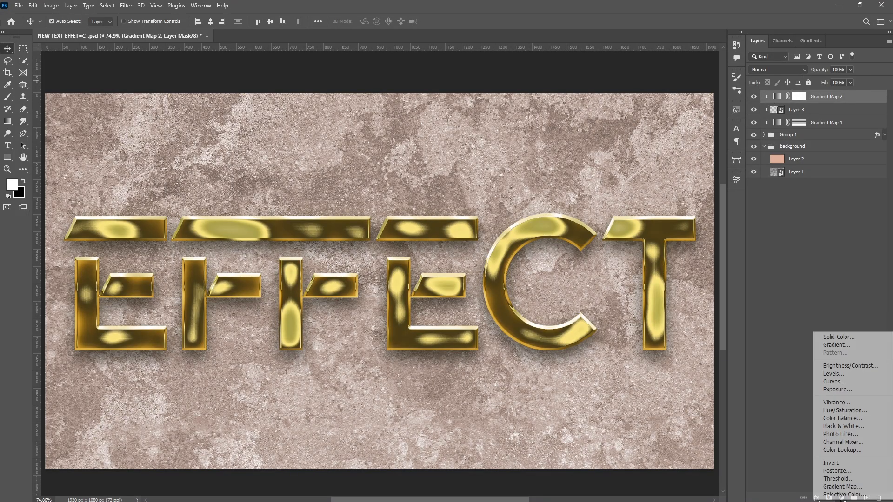
click(830, 411)
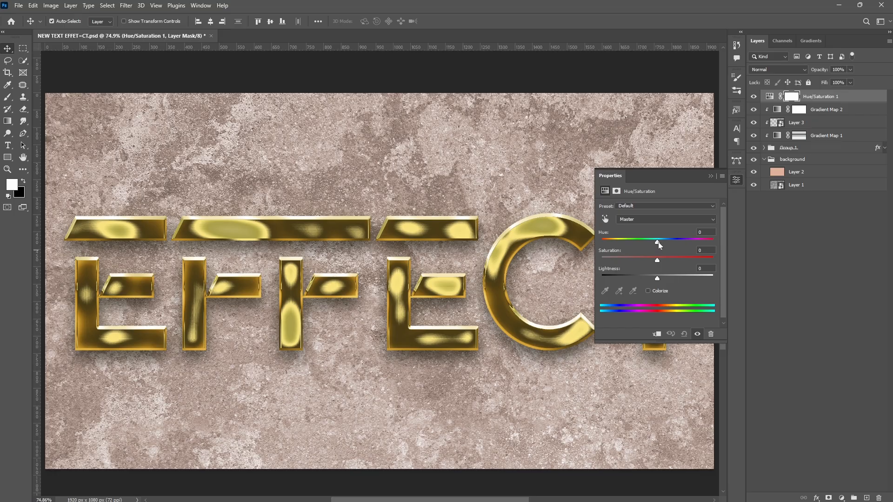
click(656, 332)
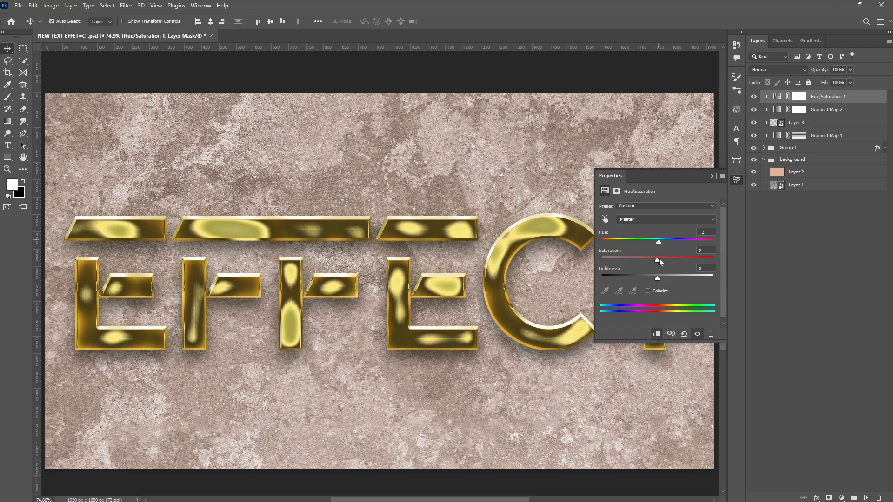
drag(657, 258, 641, 259)
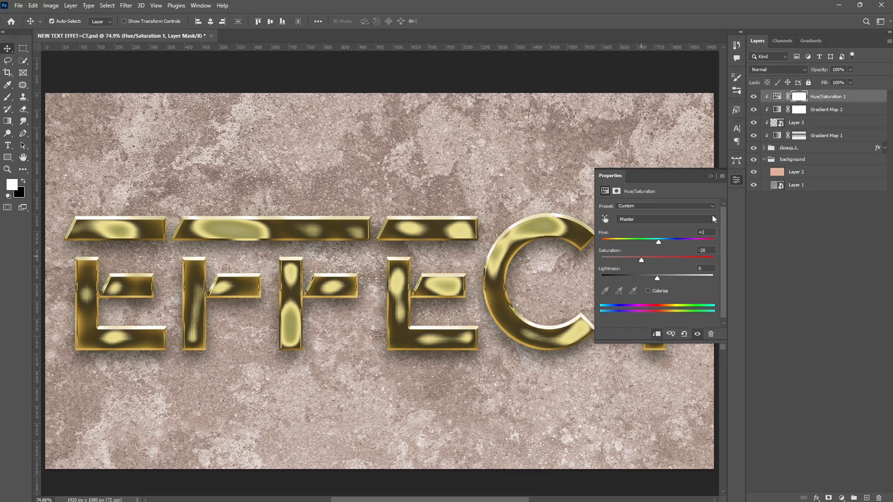
click(711, 176)
Place a grunge texture as a smart object above the Hue/Saturation layer and free-transform it over the canvas.
right_click(801, 99)
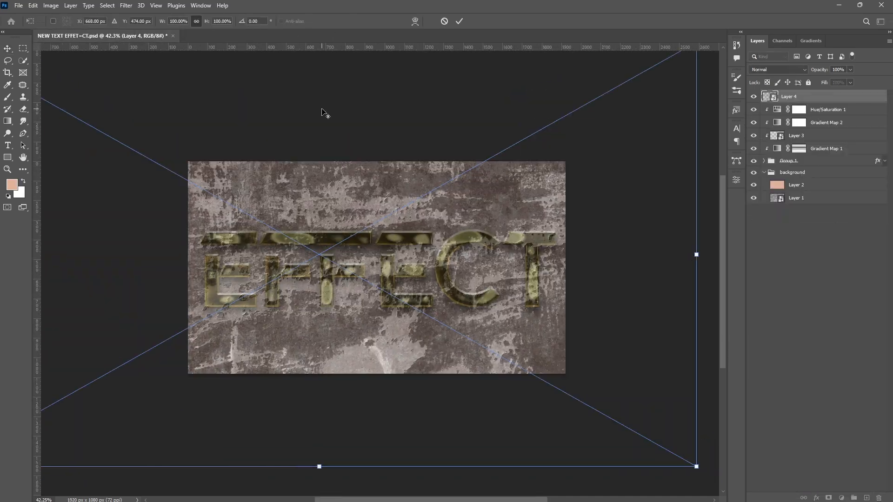
drag(323, 113, 253, 159)
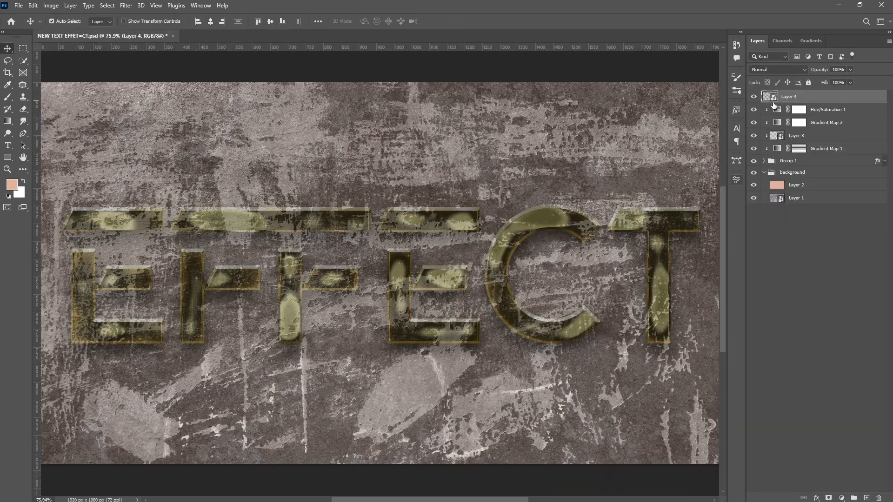
Clip the Layer 4 grunge texture to Group 1 and set it to Linear Dodge (Add) at 40% opacity.
alt+click(773, 103)
scroll(622, 148, down, 1)
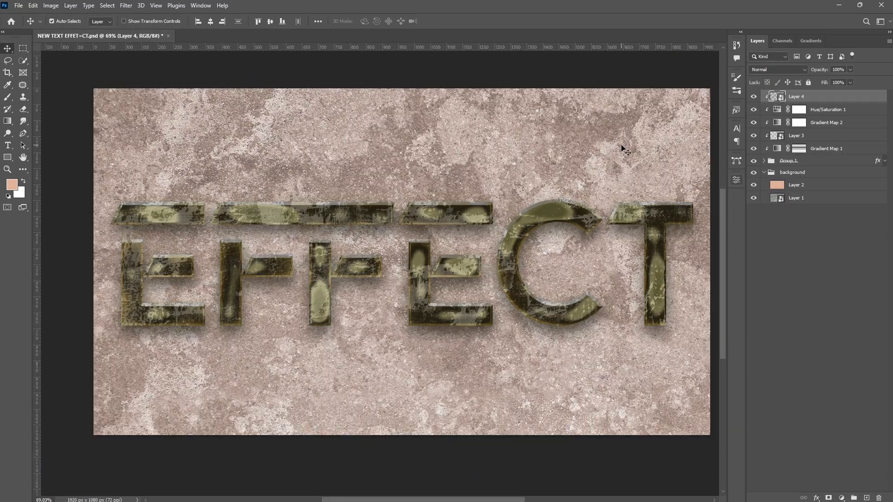
click(778, 69)
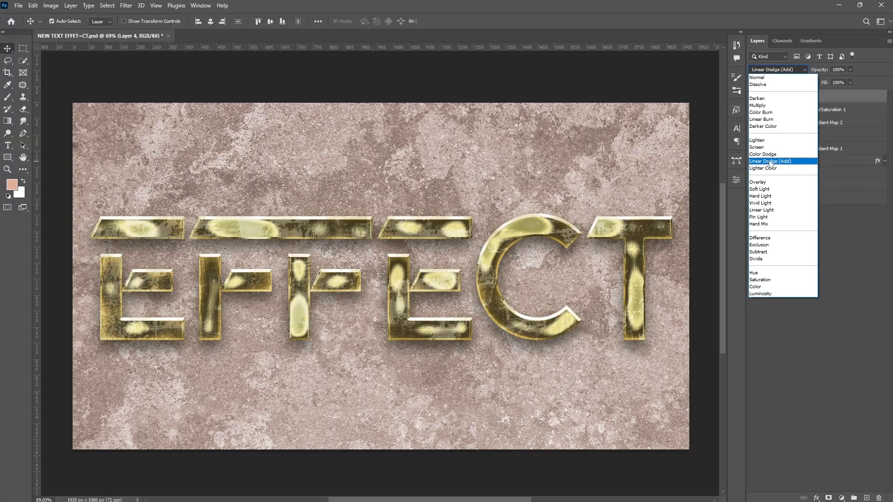
click(770, 161)
key(Tab)
text(40)
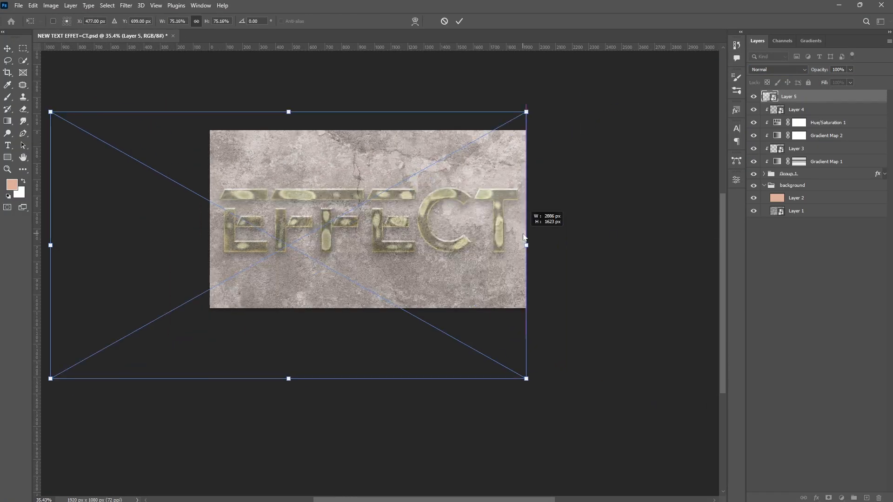
Clip the Layer 5 cracked texture to Group 1 and set it to Overlay at 40% opacity.
key(ctrl+alt+g)
key(ctrl+0)
click(777, 69)
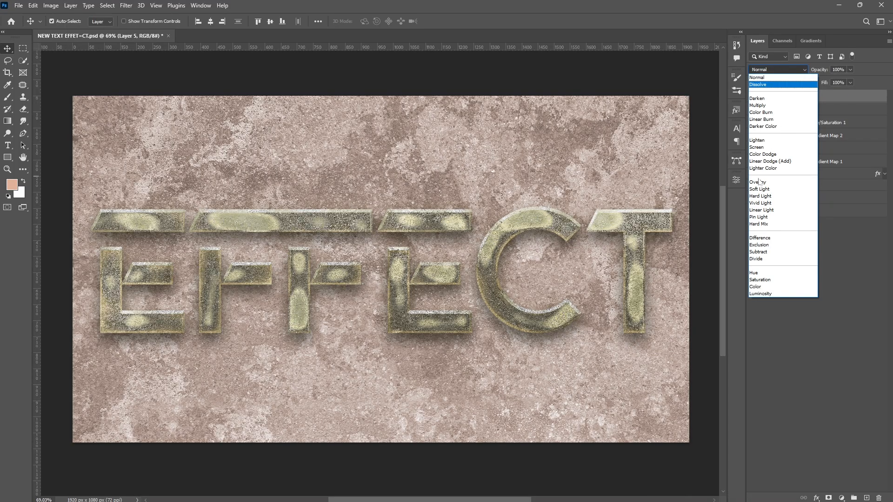
click(770, 183)
key(Tab)
text(40)
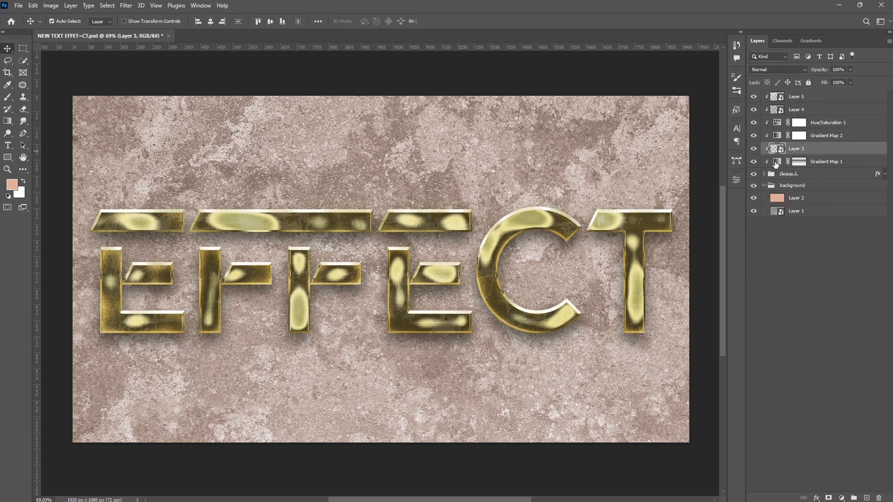
Set the blend mode of Gradient Map 1 to Lighten.
click(826, 162)
click(774, 70)
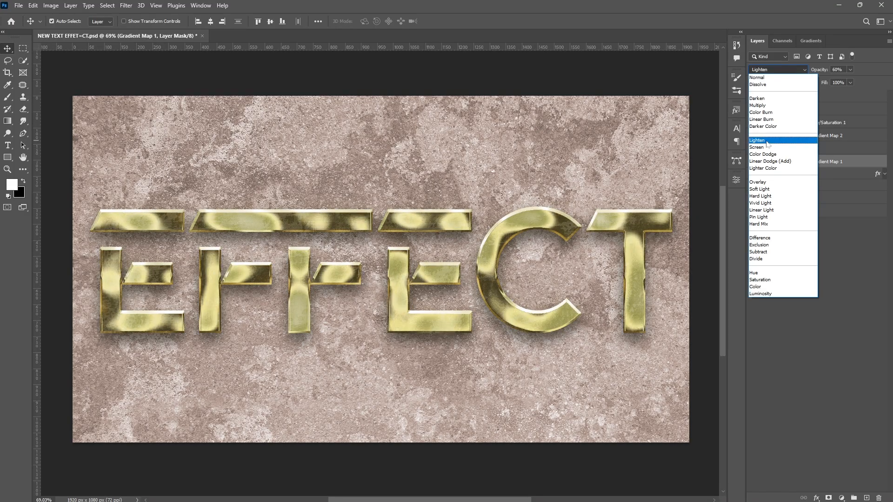
click(766, 141)
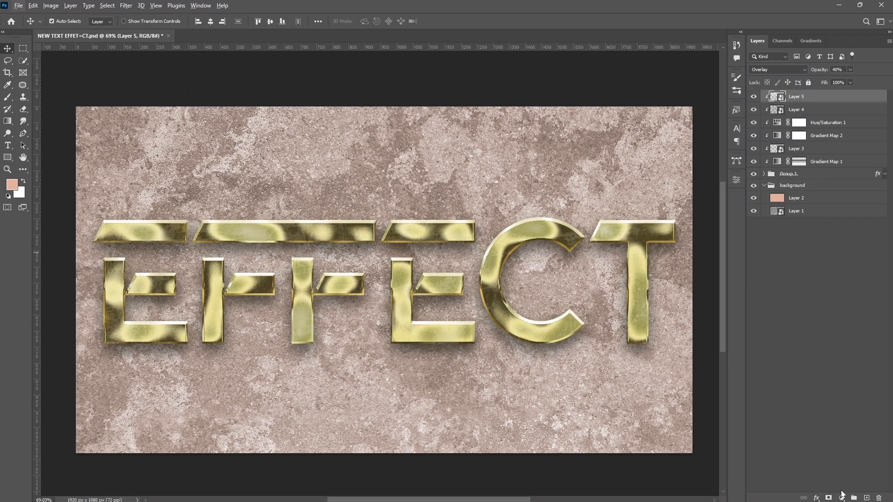
Add a Curves adjustment above Layer 5, anchoring the highlights and pulling the shadows down slightly for more contrast.
click(841, 498)
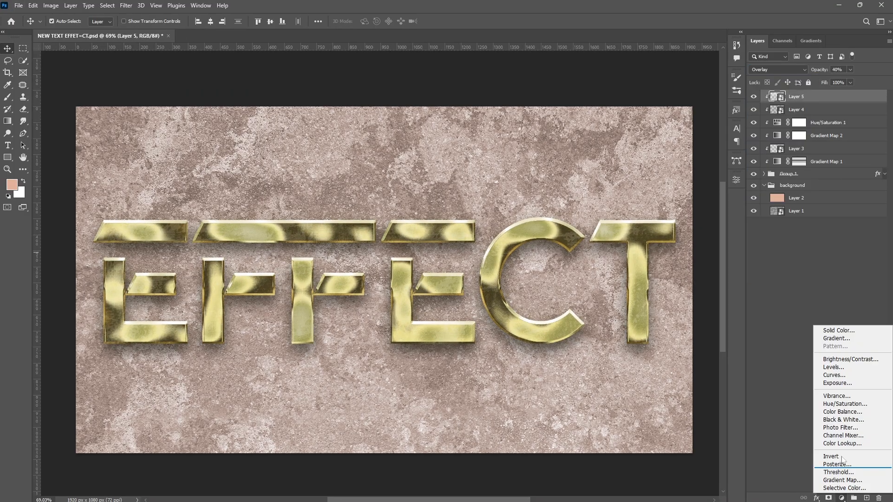
click(840, 375)
click(689, 250)
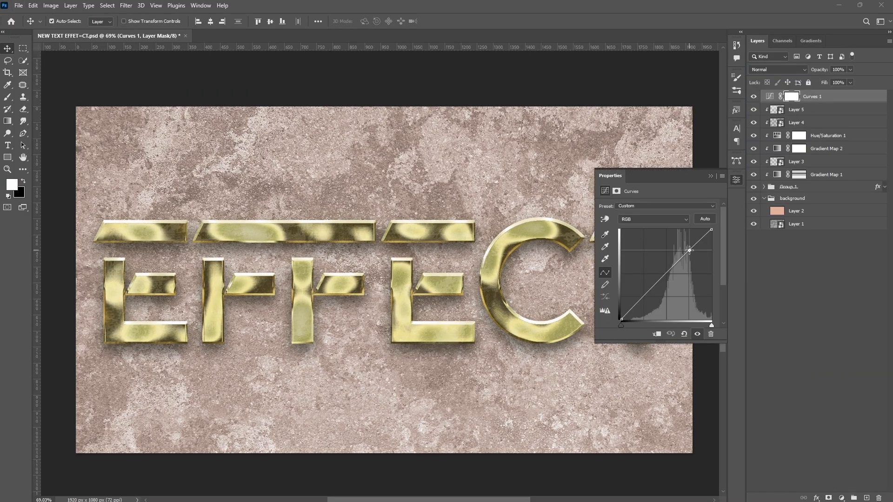
drag(641, 297, 645, 300)
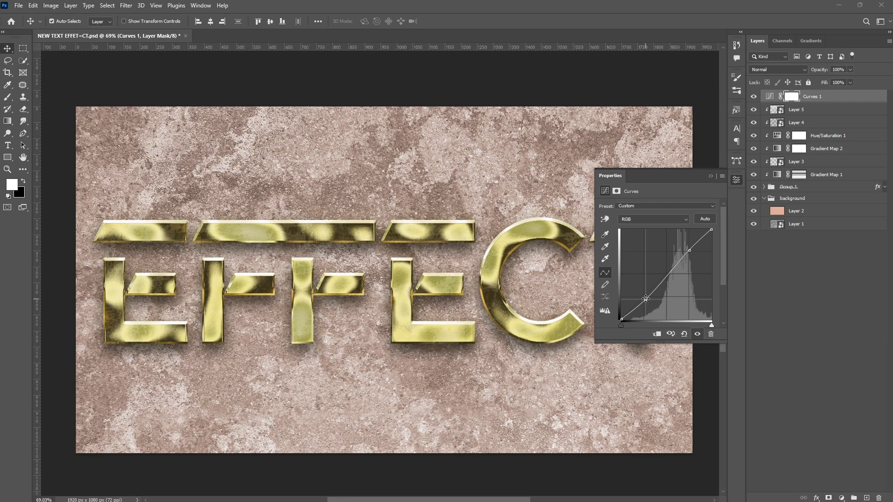
click(731, 179)
key(ctrl+0)
Set the blend mode of the Layer 3 texture to Luminosity.
click(804, 163)
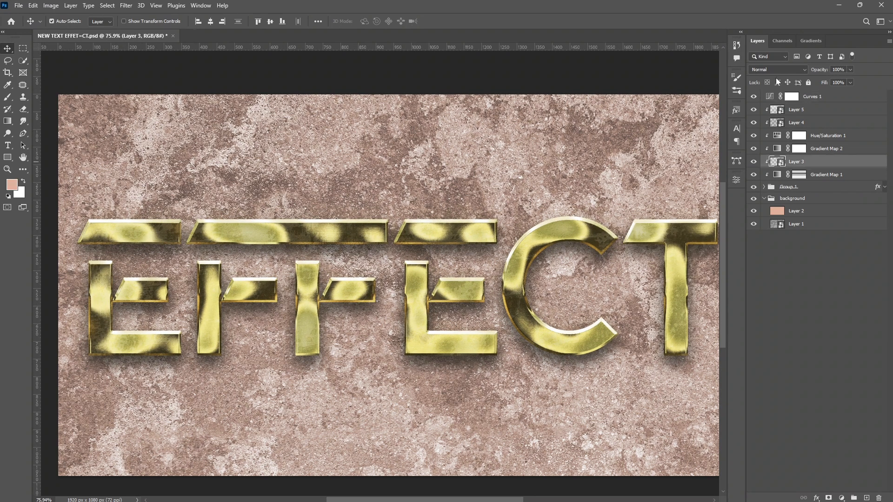
click(776, 70)
click(769, 294)
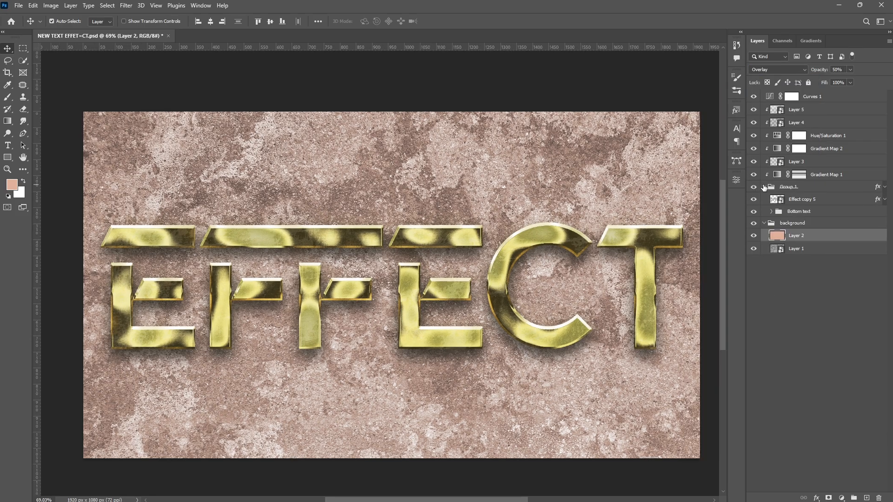
Duplicate the Effect copy 5 smart object from Group 1 to the top of the layer stack and clear its layer style.
click(821, 200)
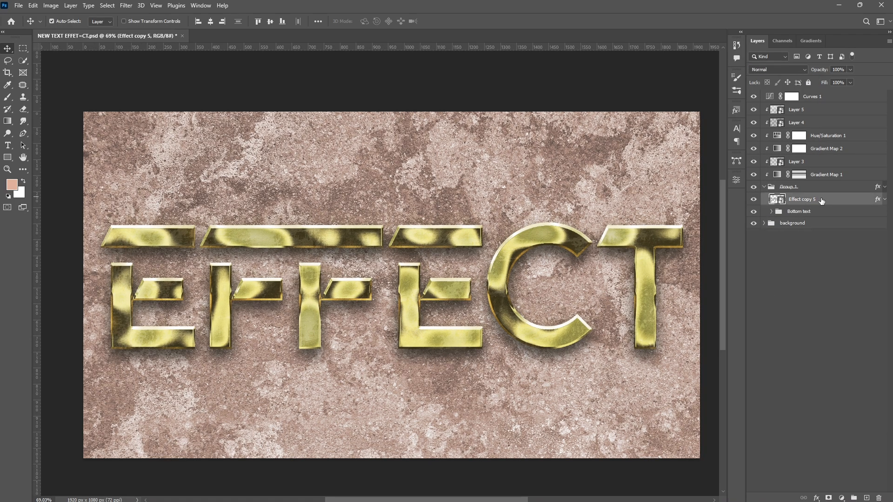
drag(821, 201, 807, 95)
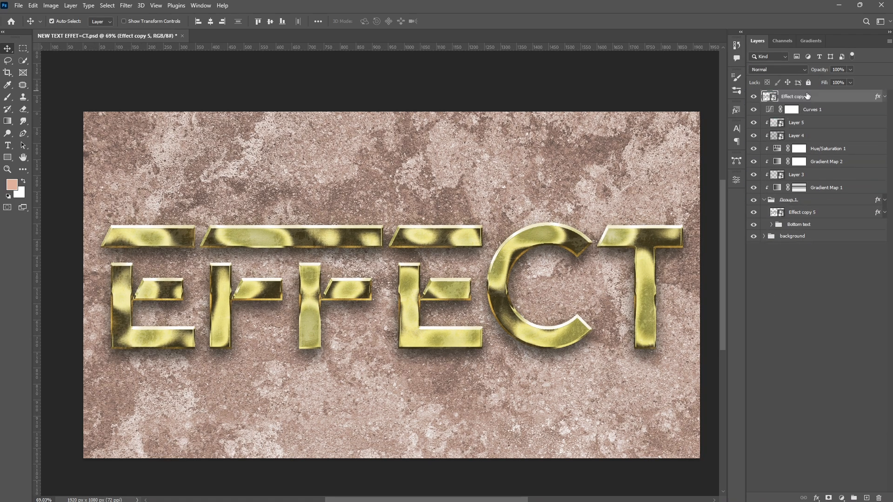
right_click(846, 96)
click(747, 358)
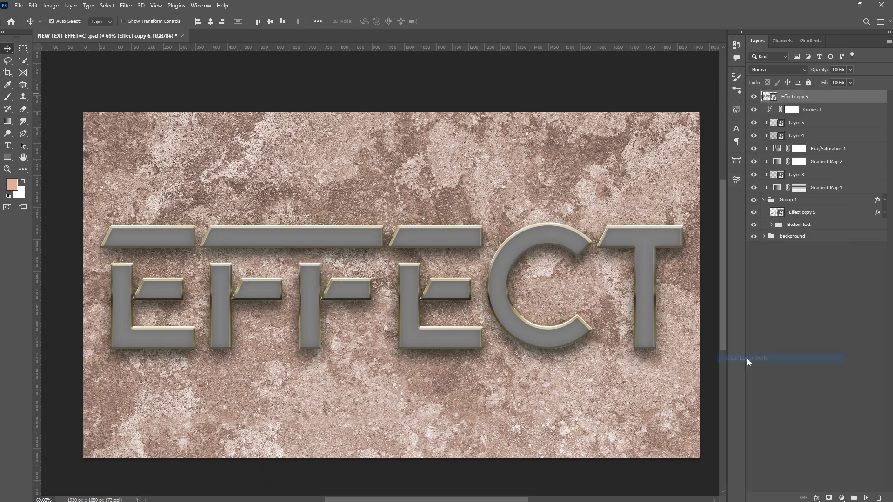
Lower the fill of the duplicated text smart object at the top of the layer stack to 0% and hide it.
click(850, 82)
drag(850, 94, 849, 96)
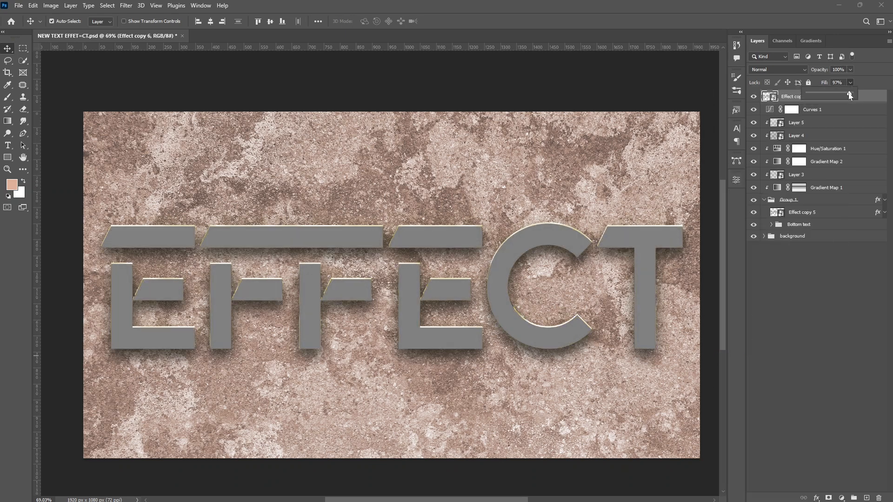
click(790, 97)
click(752, 97)
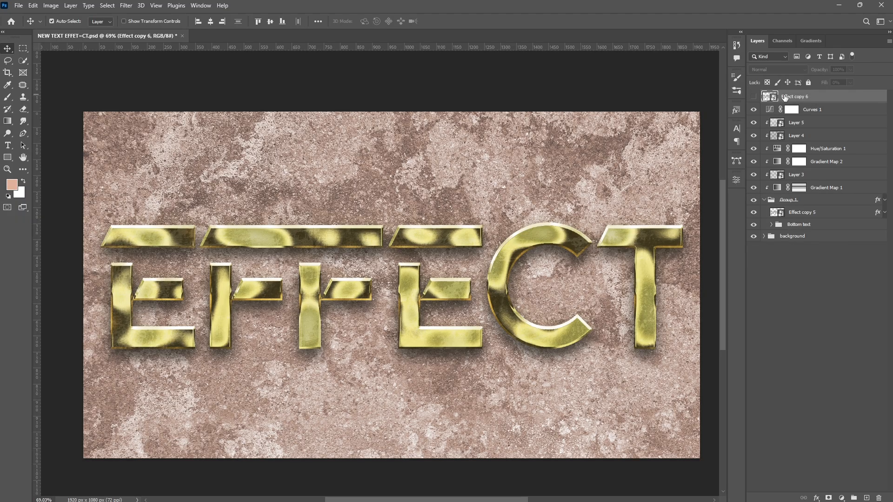
Group all layers from Curves 1 through Group 1 and name the new group "Tect Effect".
click(813, 111)
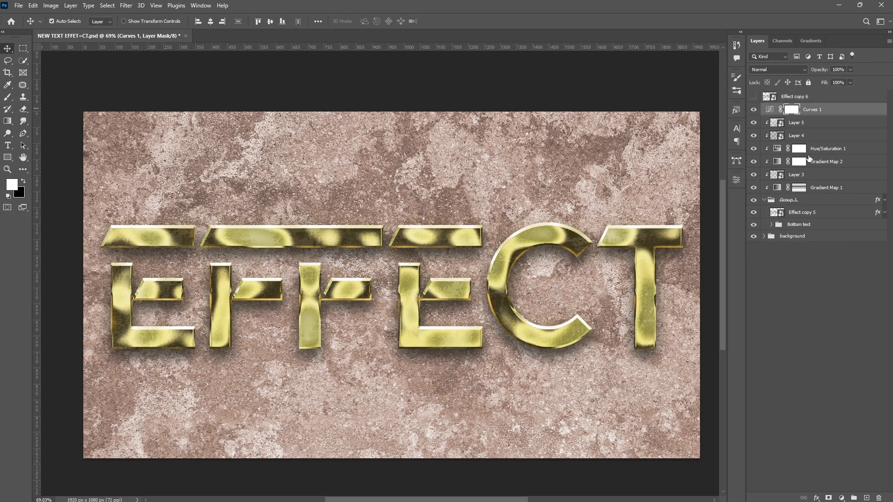
click(763, 200)
shift+click(800, 200)
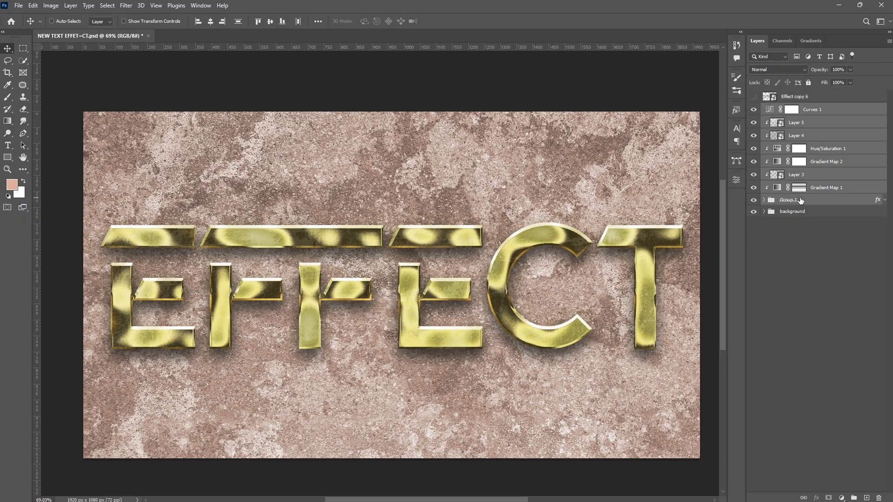
key(ctrl+g)
double_click(785, 109)
text(Tect Effect)
key(Return)
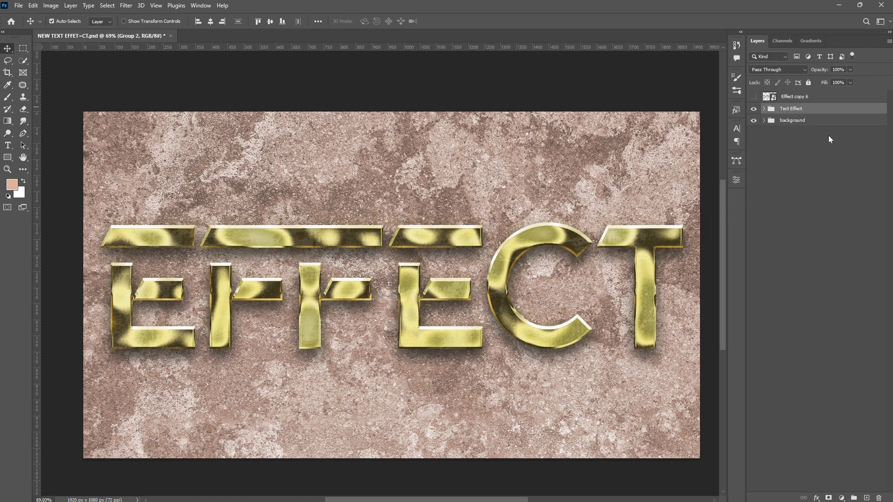
click(828, 138)
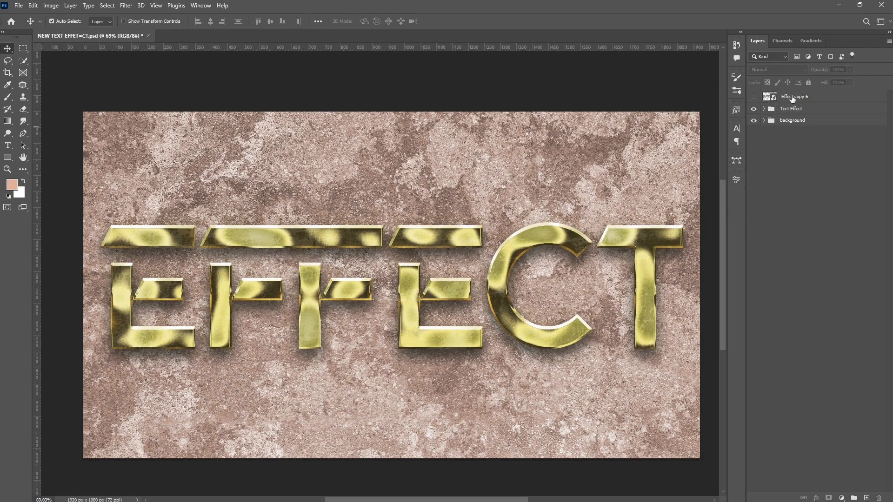
Rename the hidden Effect copy 6 layer "Double click to change" and save the document.
double_click(792, 97)
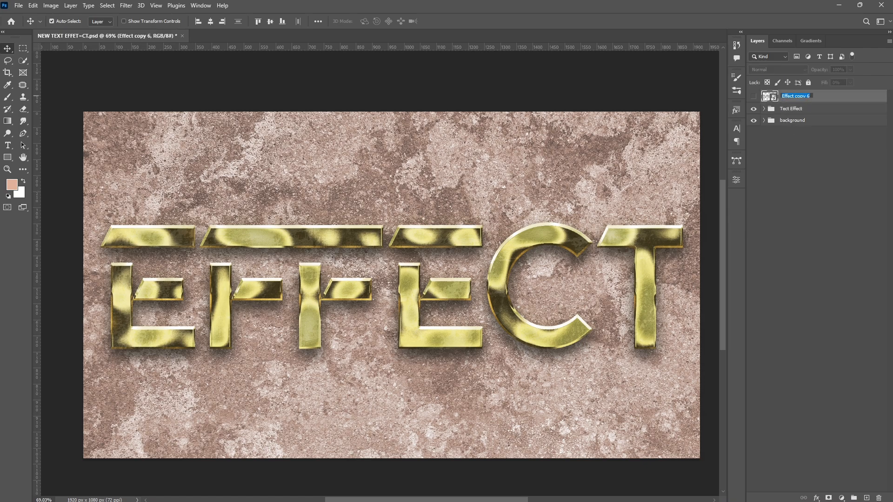
text(Double click to change)
key(Return)
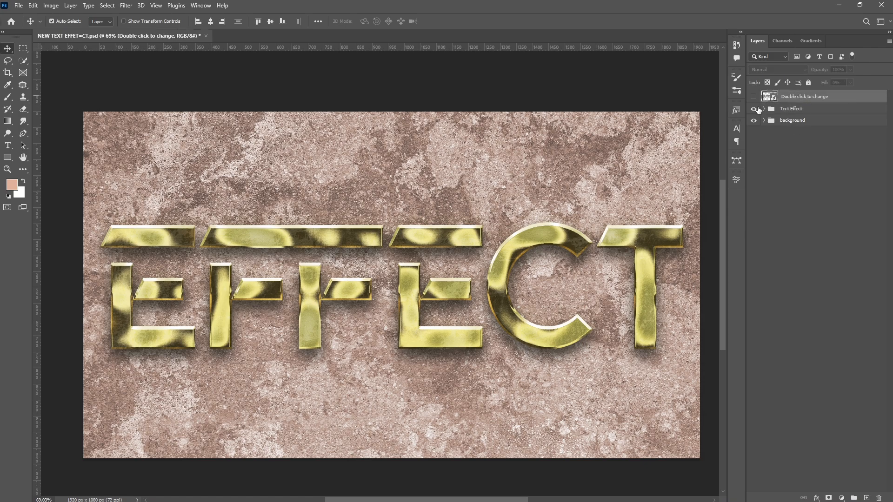
key(ctrl+s)
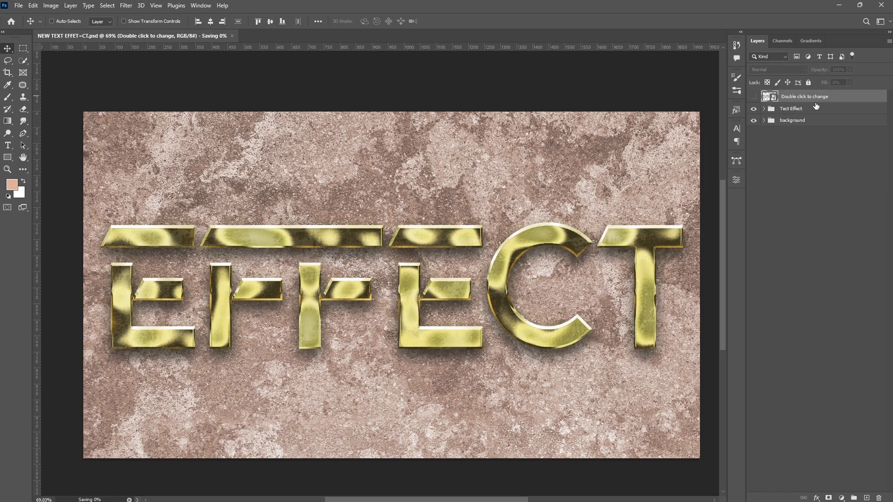
Change the text inside the "Double click to change" smart object to E125hT, then save and close its contents.
double_click(769, 96)
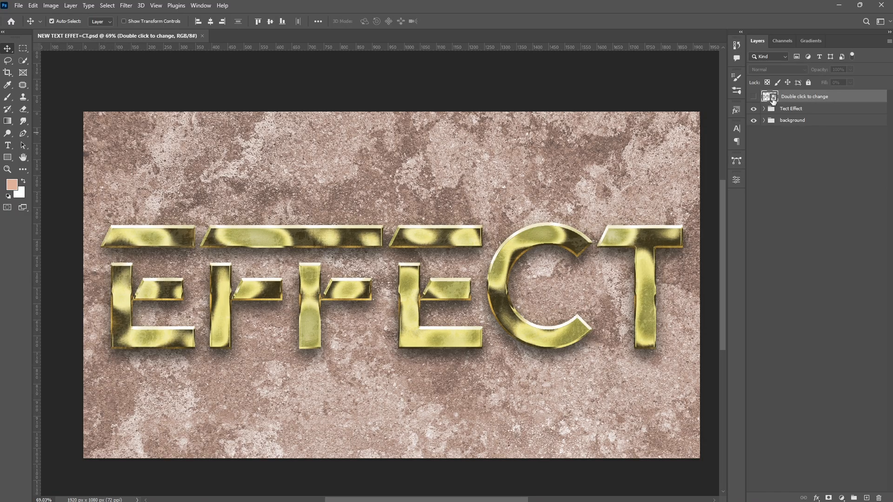
double_click(206, 272)
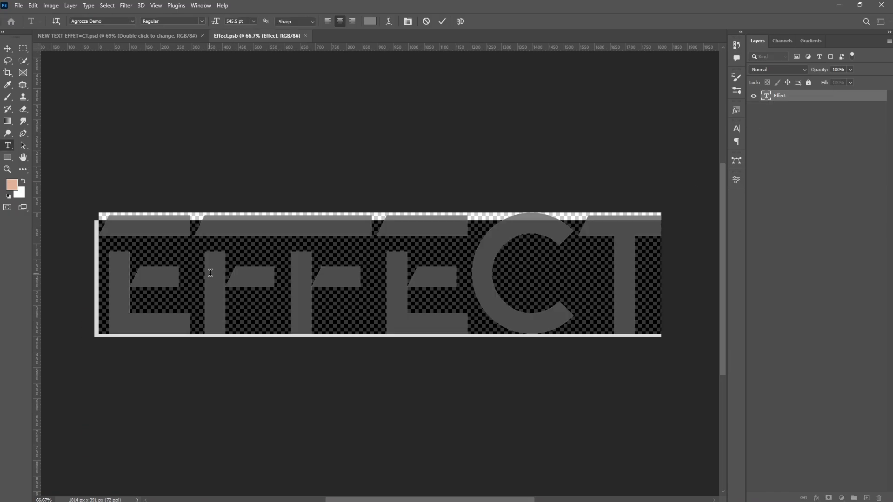
drag(206, 272, 548, 279)
text(12)
text(5hT)
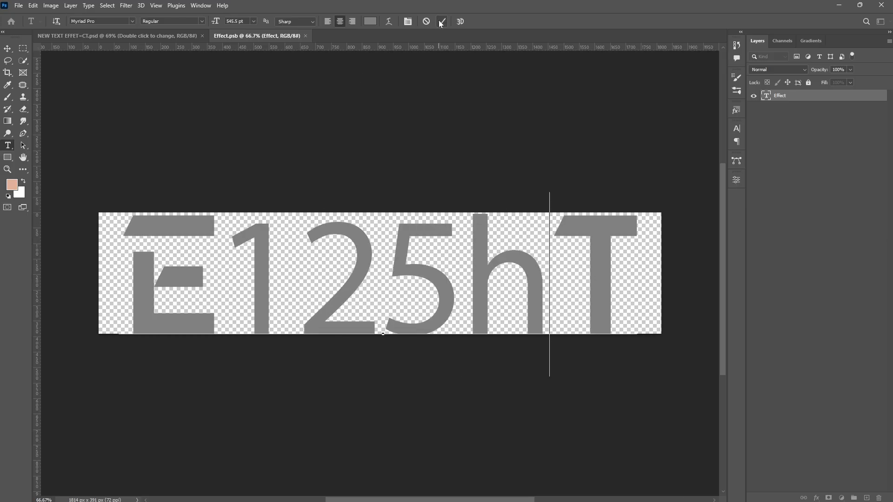
click(441, 21)
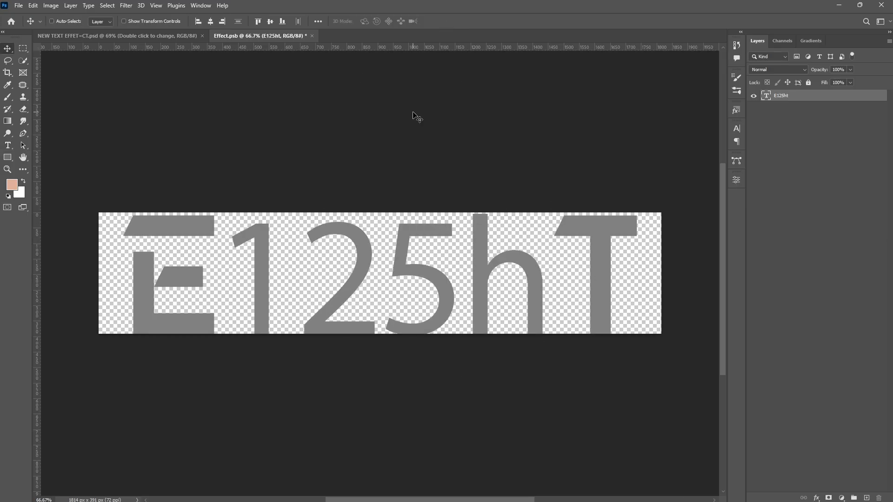
key(ctrl+s)
key(ctrl+w)
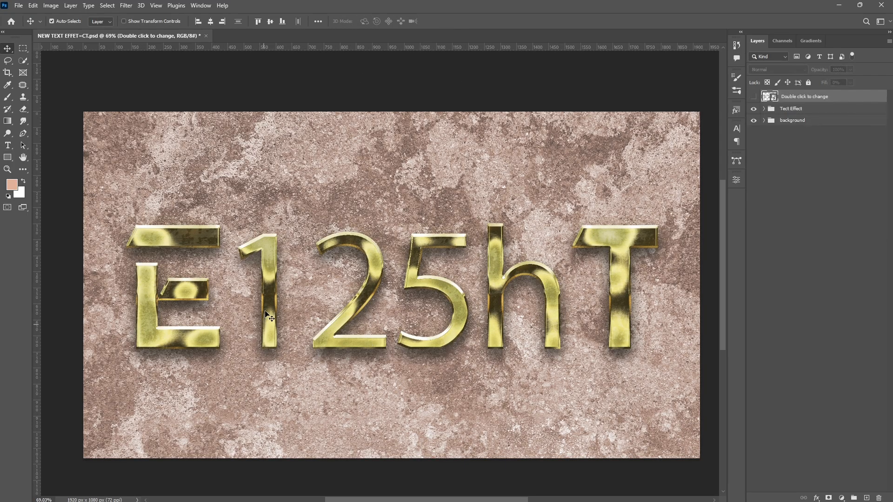